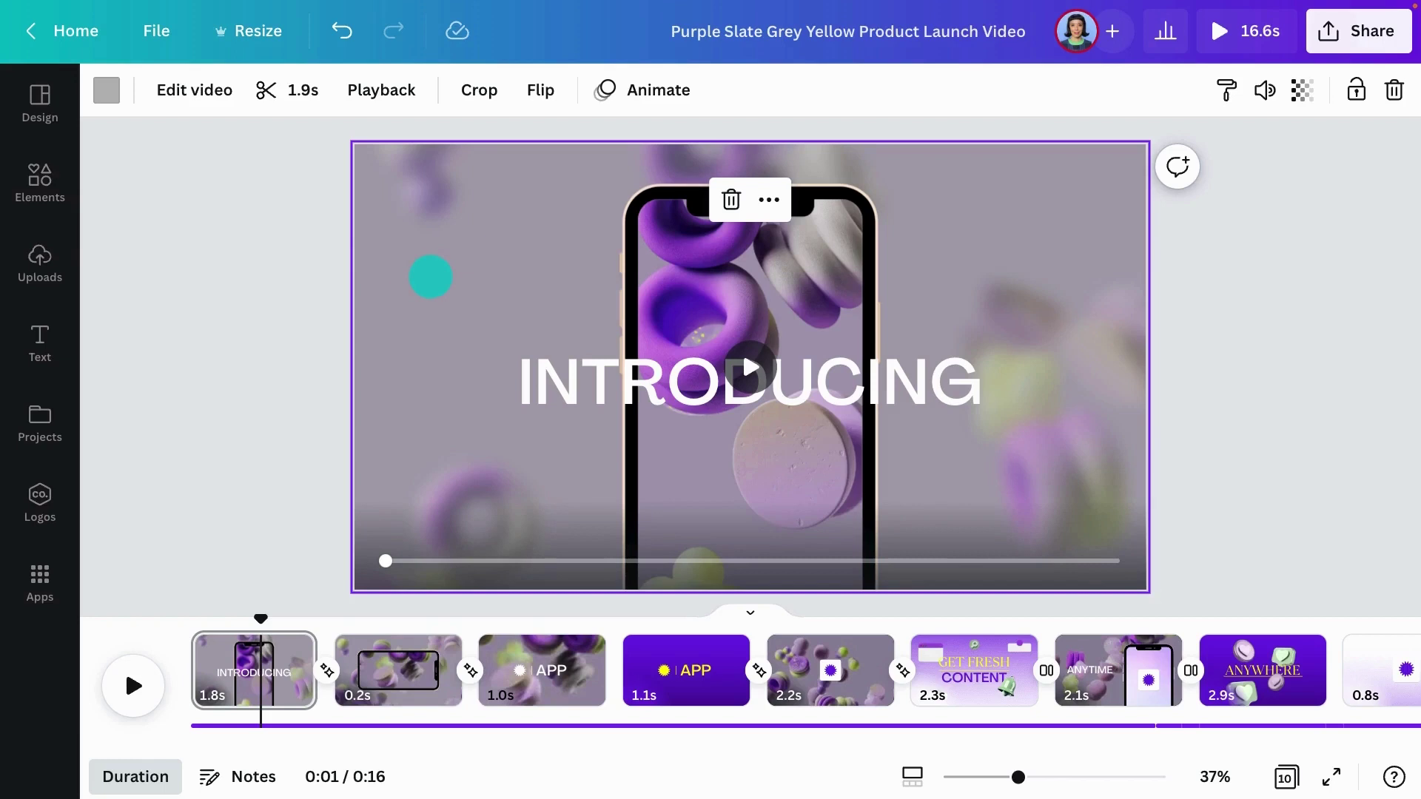
# Apply the Chill page animation to INTRODUCING after trying Photo Zoom and Sleek, then play
pyautogui.click(281, 296)
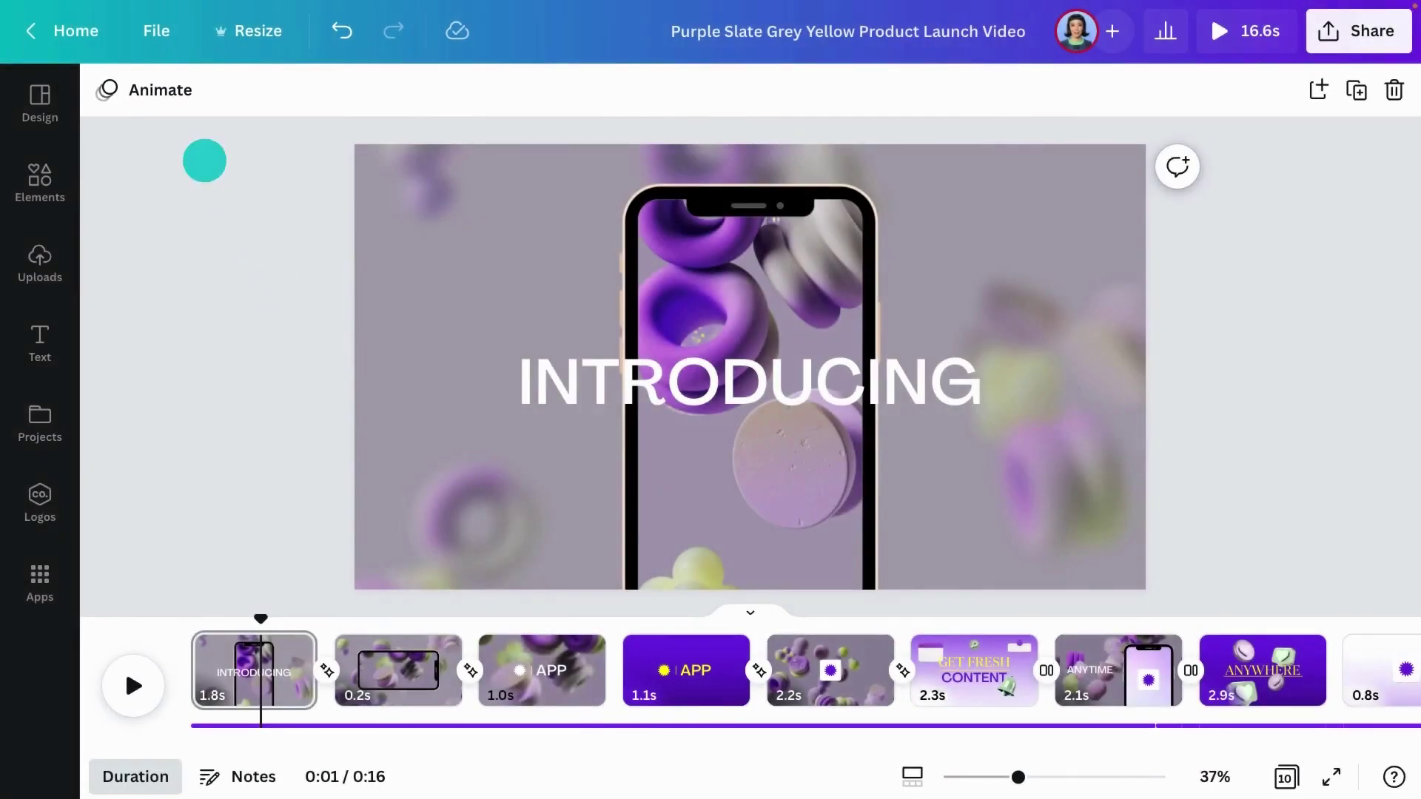
pyautogui.click(158, 89)
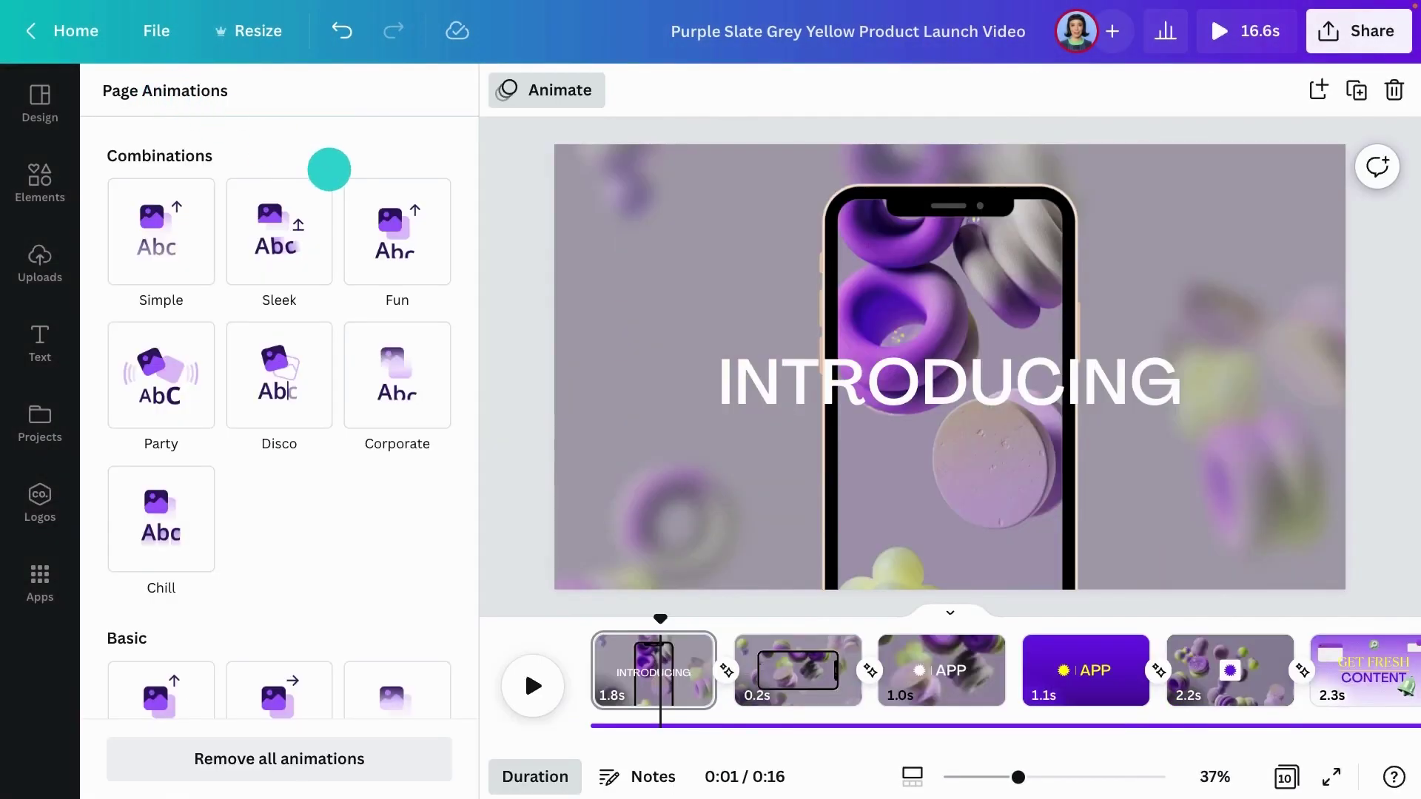
pyautogui.scroll(-2, 329, 169)
pyautogui.scroll(-4, 322, 172)
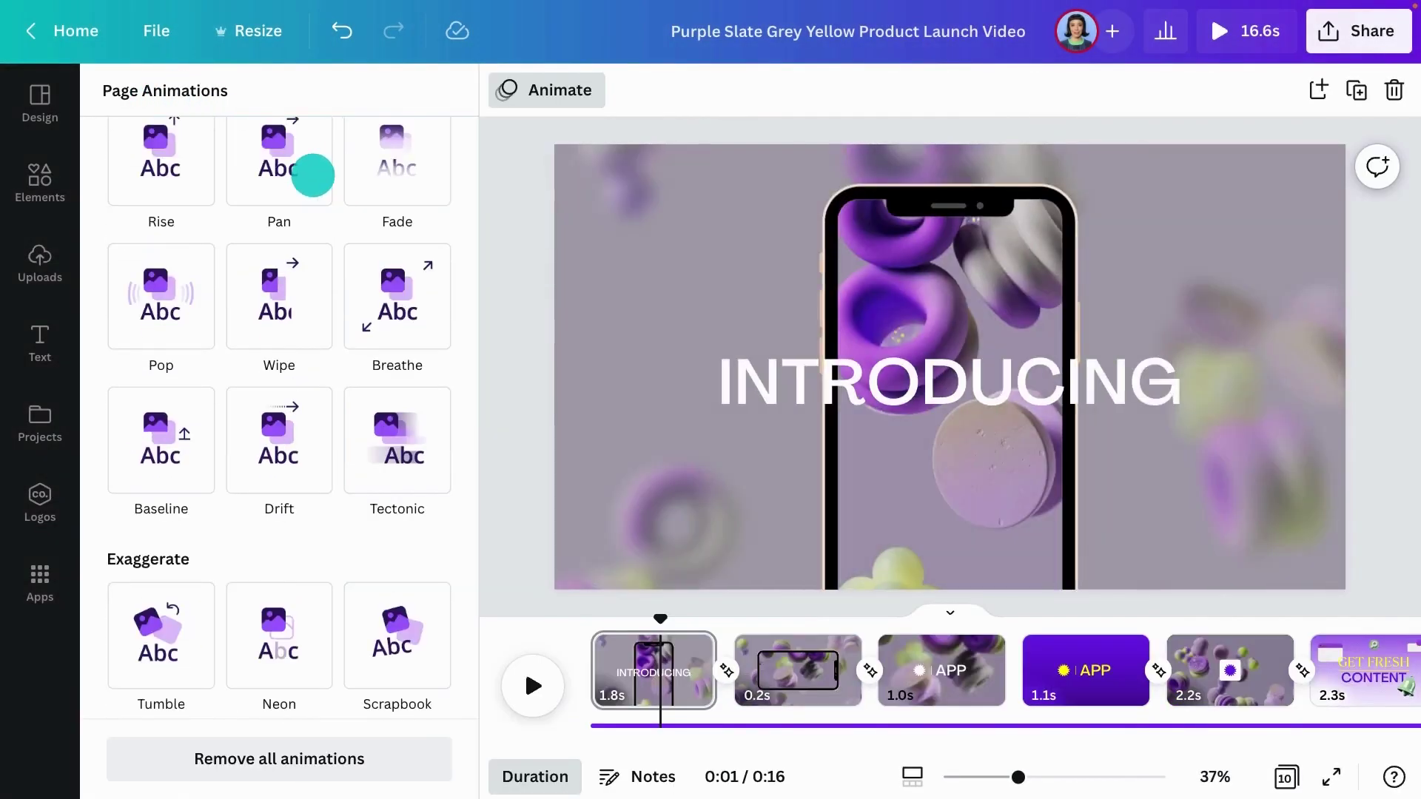
pyautogui.scroll(-3, 312, 175)
pyautogui.scroll(-1, 312, 174)
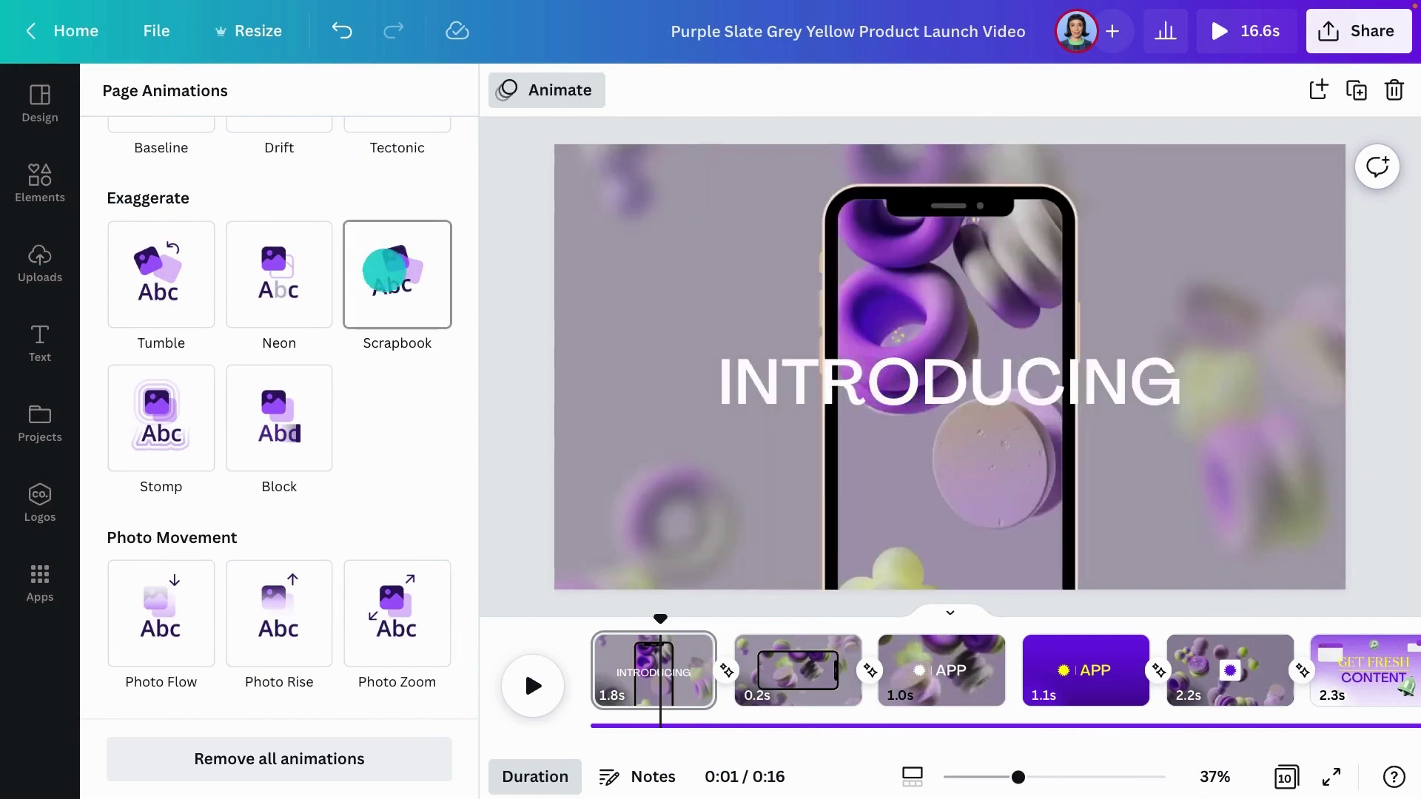
pyautogui.click(434, 596)
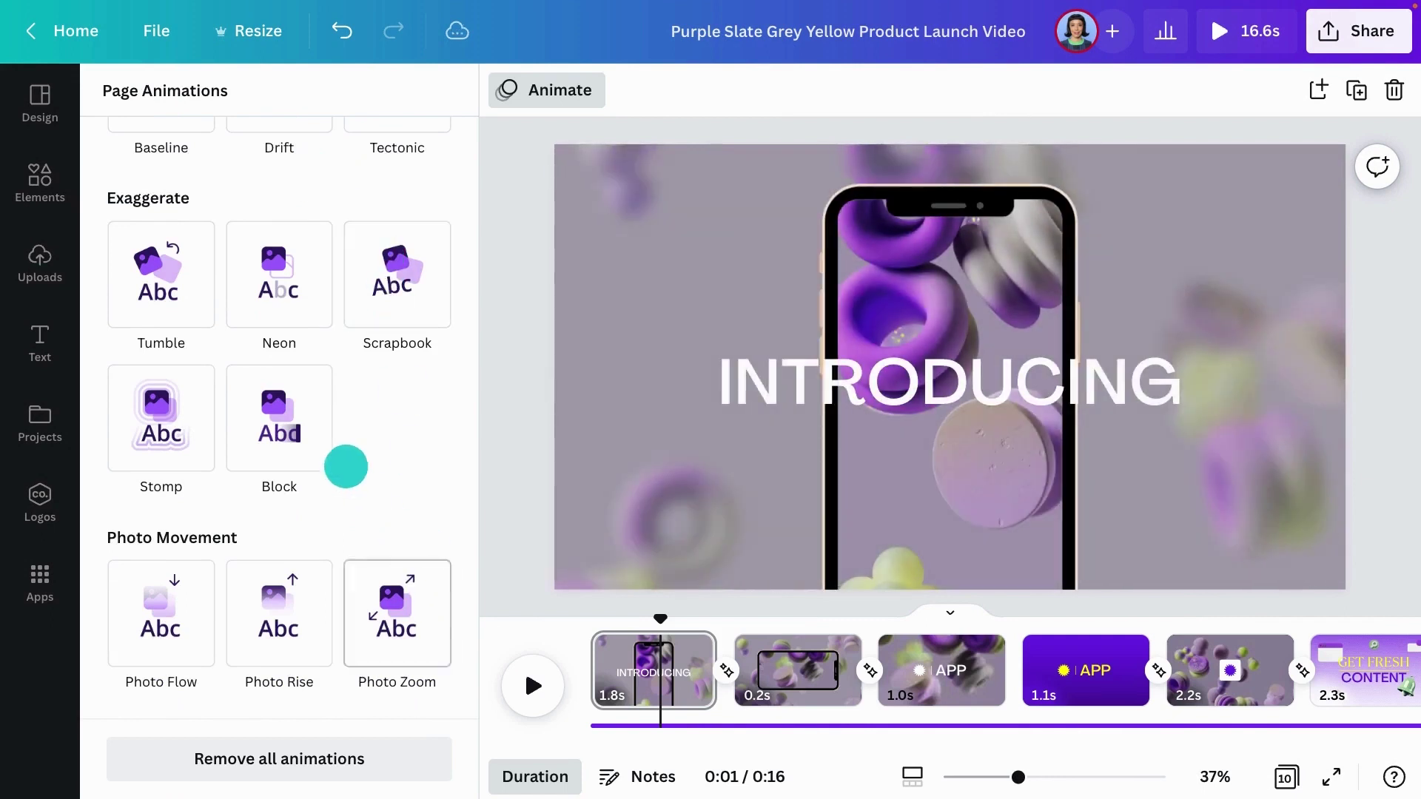
pyautogui.scroll(5, 339, 457)
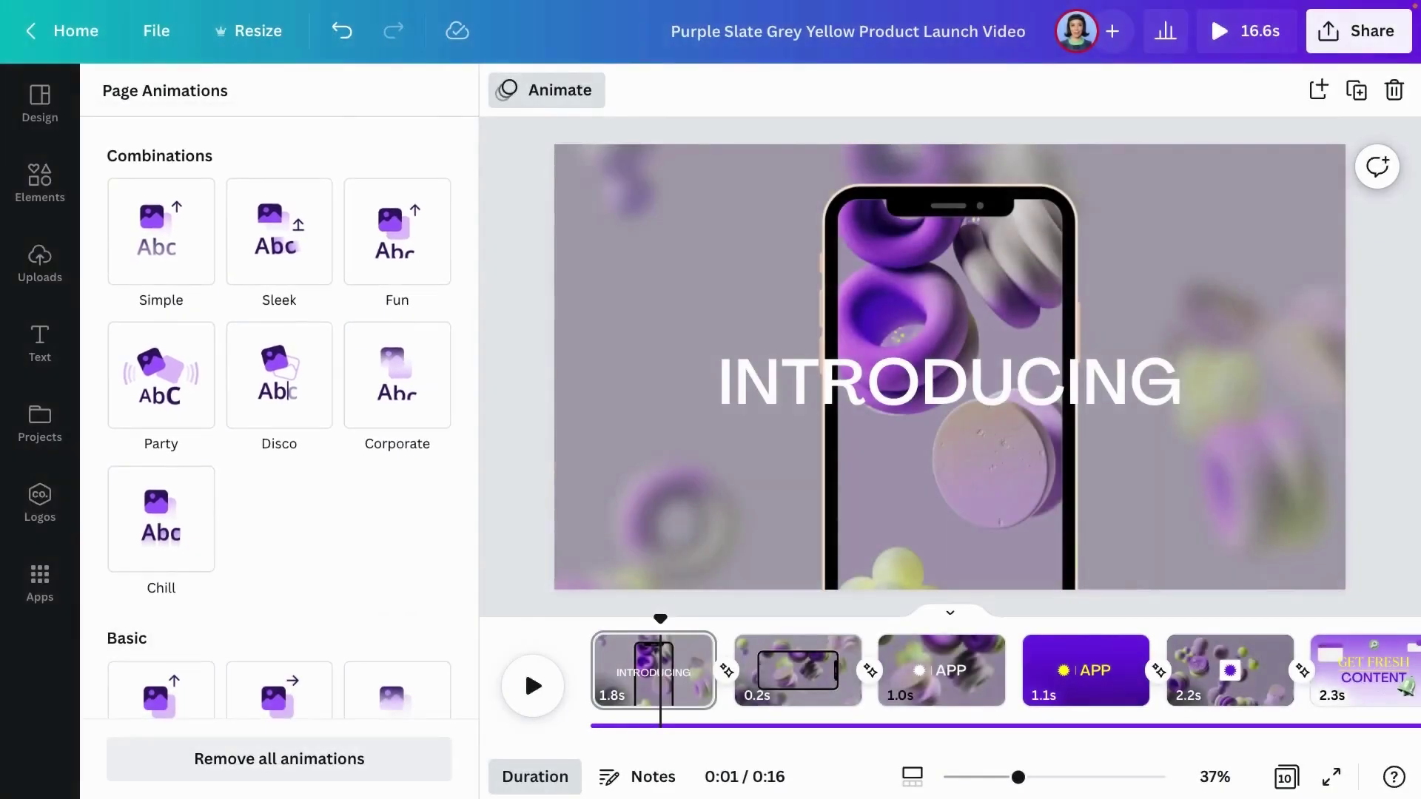
pyautogui.click(250, 250)
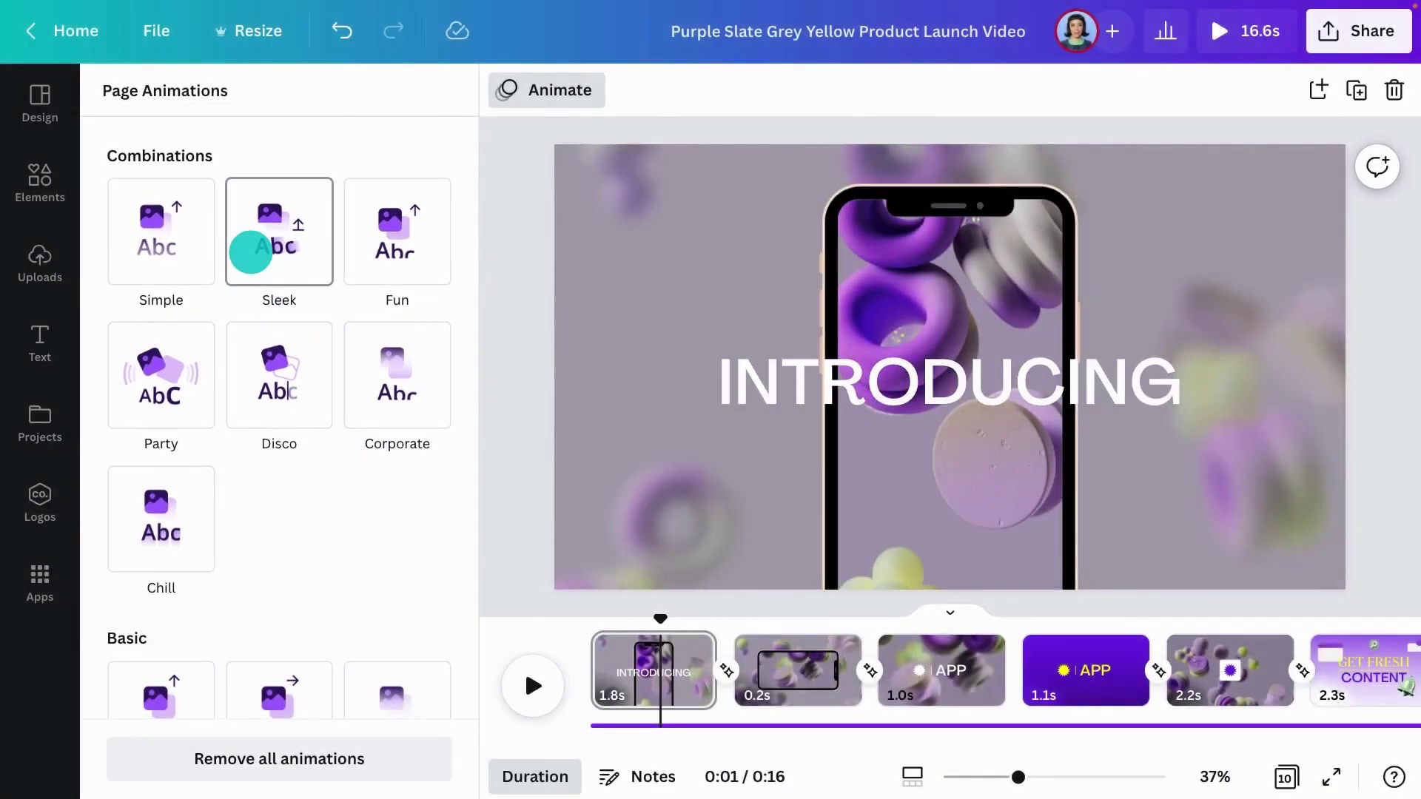
pyautogui.click(176, 510)
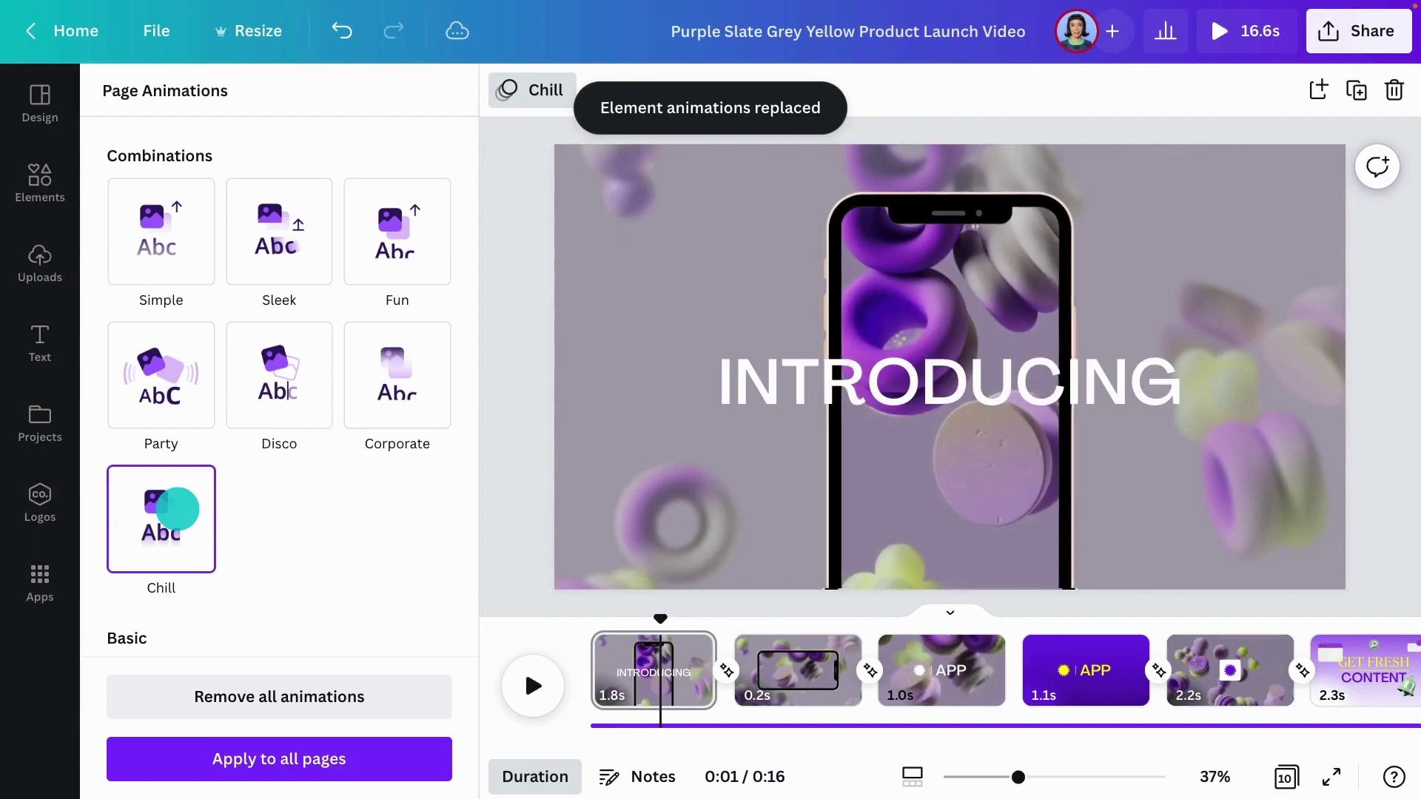
pyautogui.click(505, 522)
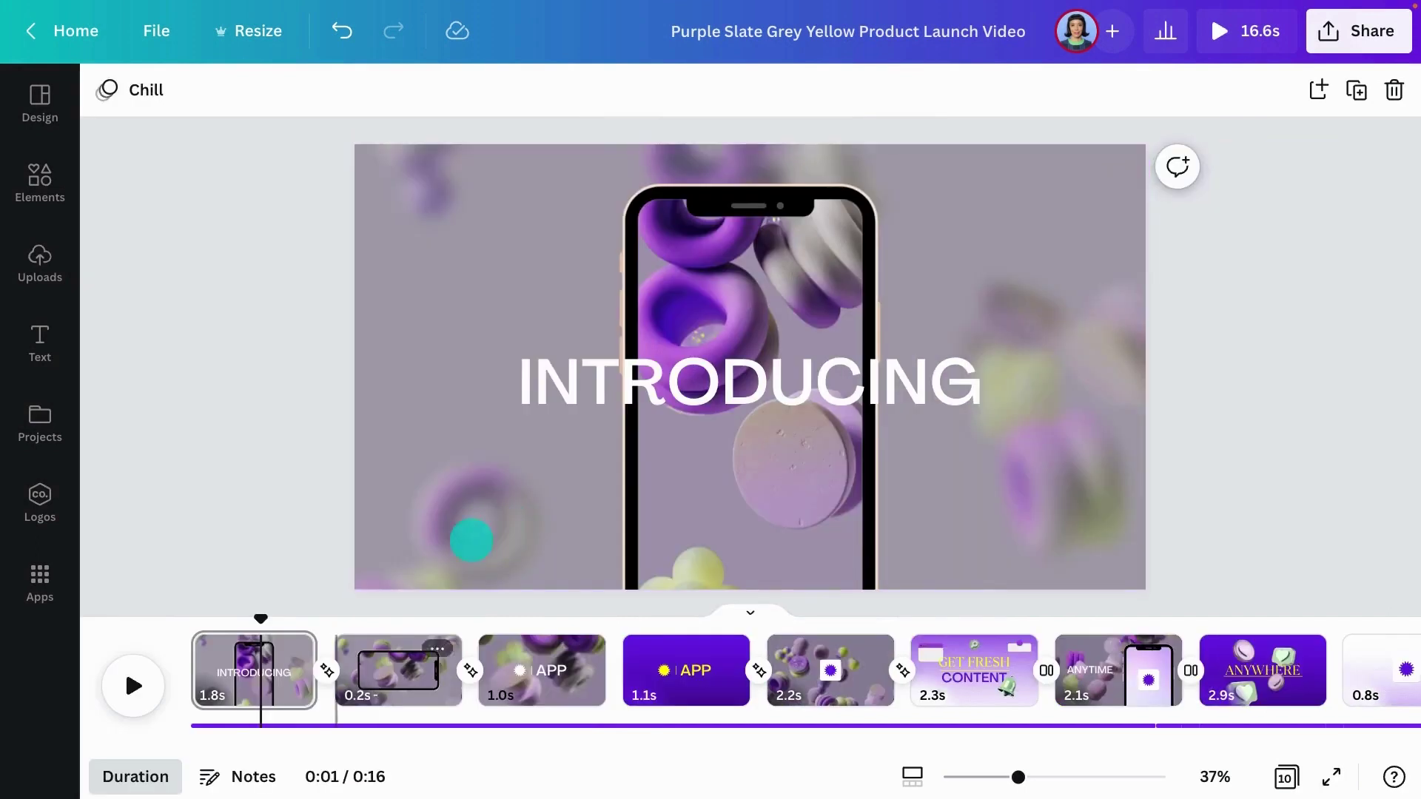
pyautogui.click(134, 682)
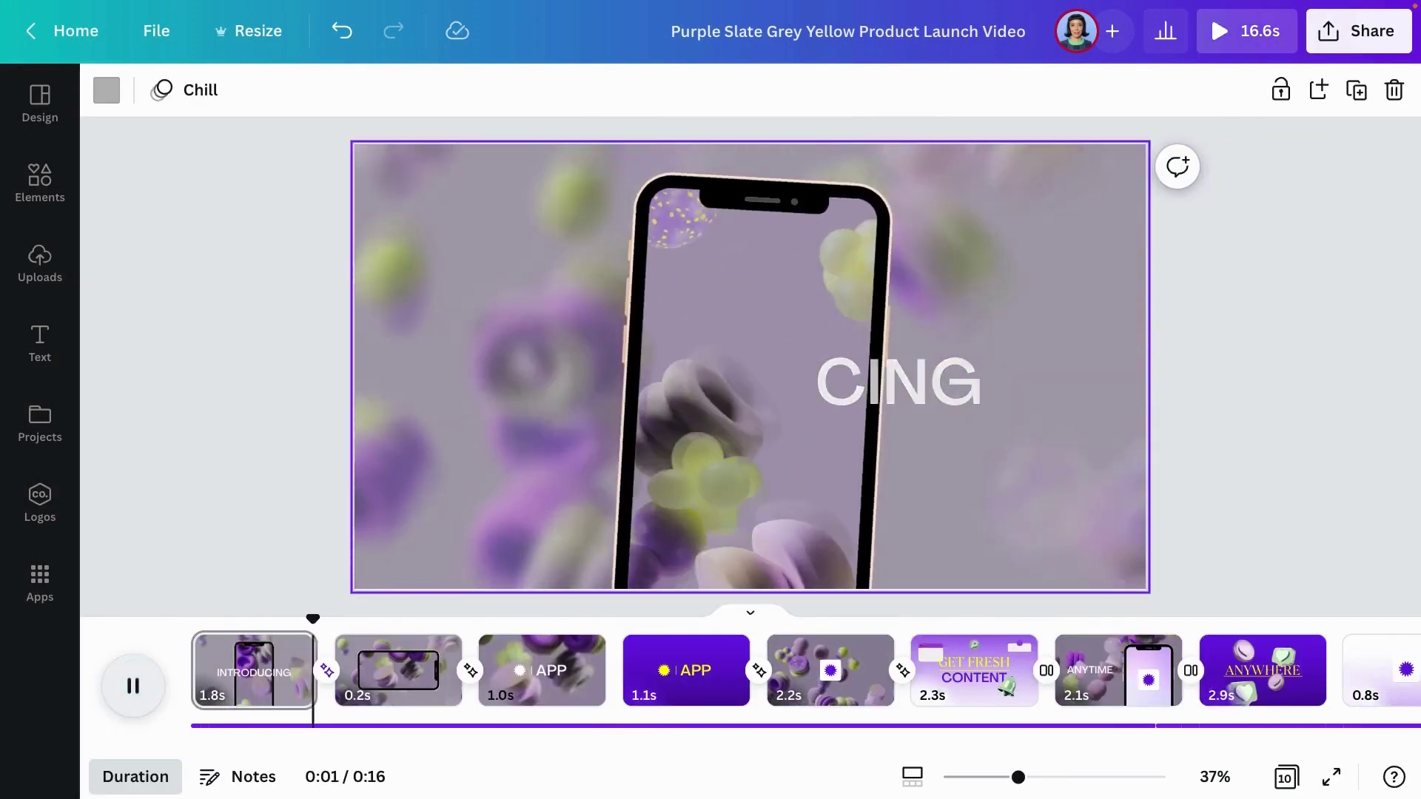
# Give the white starburst beside APP the Neon animation after trying Baseline
pyautogui.click(131, 679)
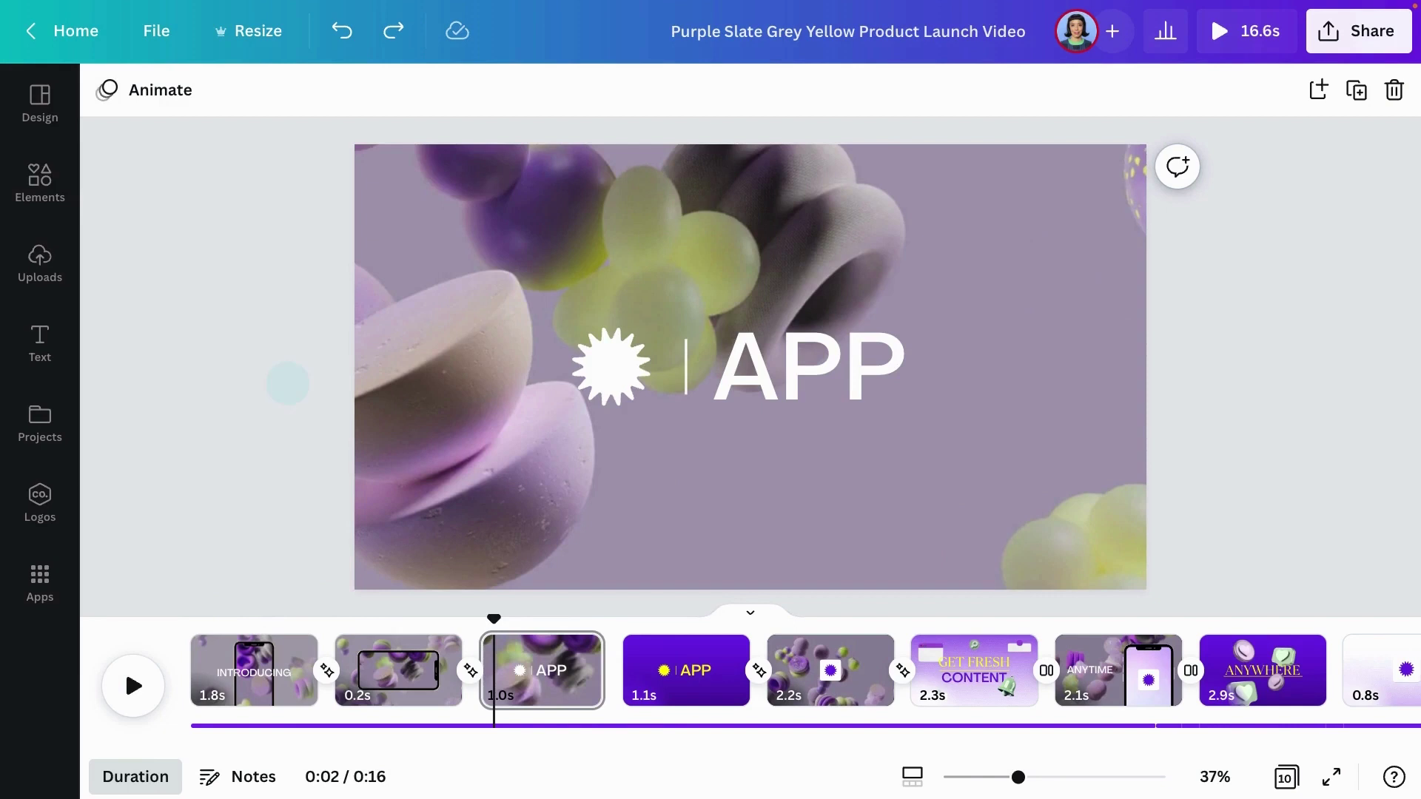
pyautogui.click(611, 367)
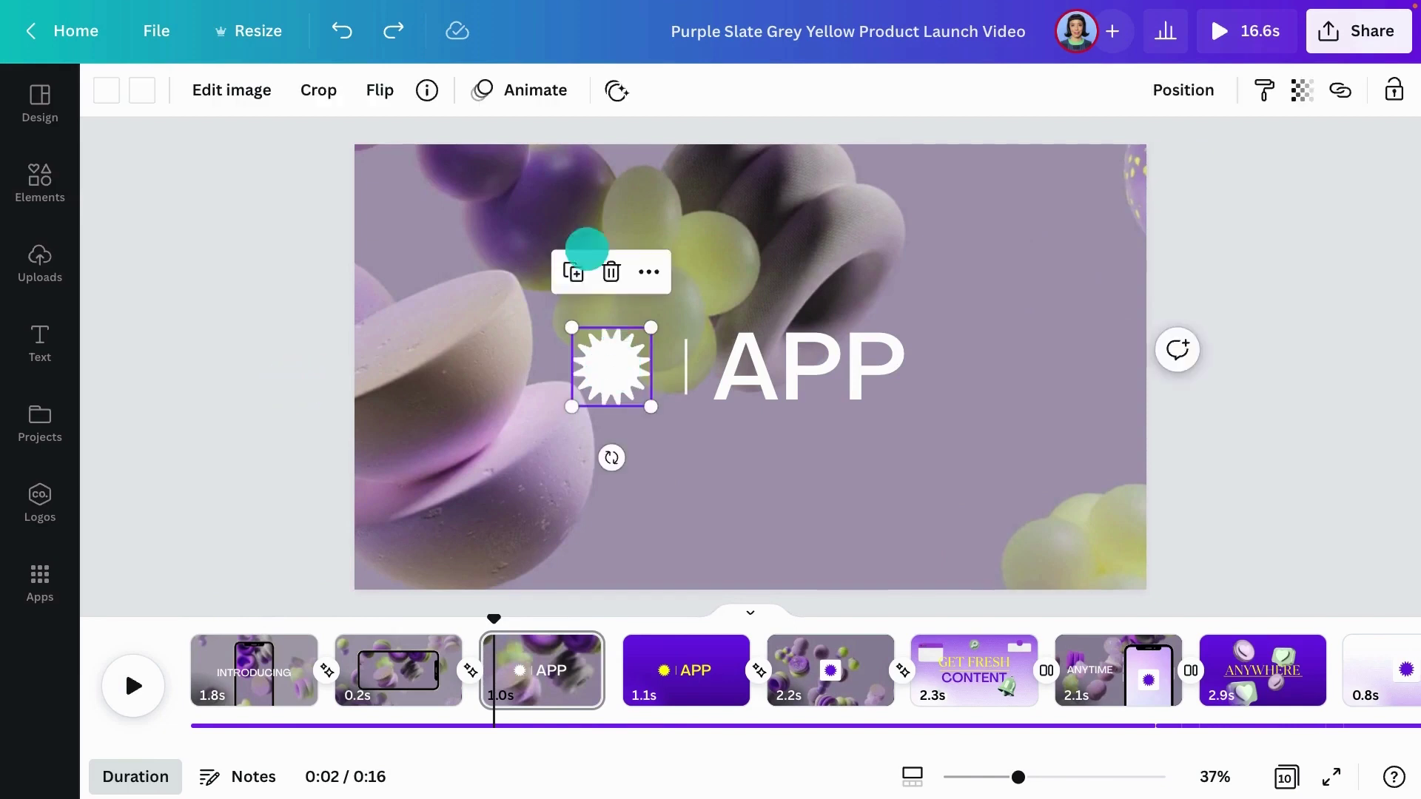
pyautogui.click(543, 93)
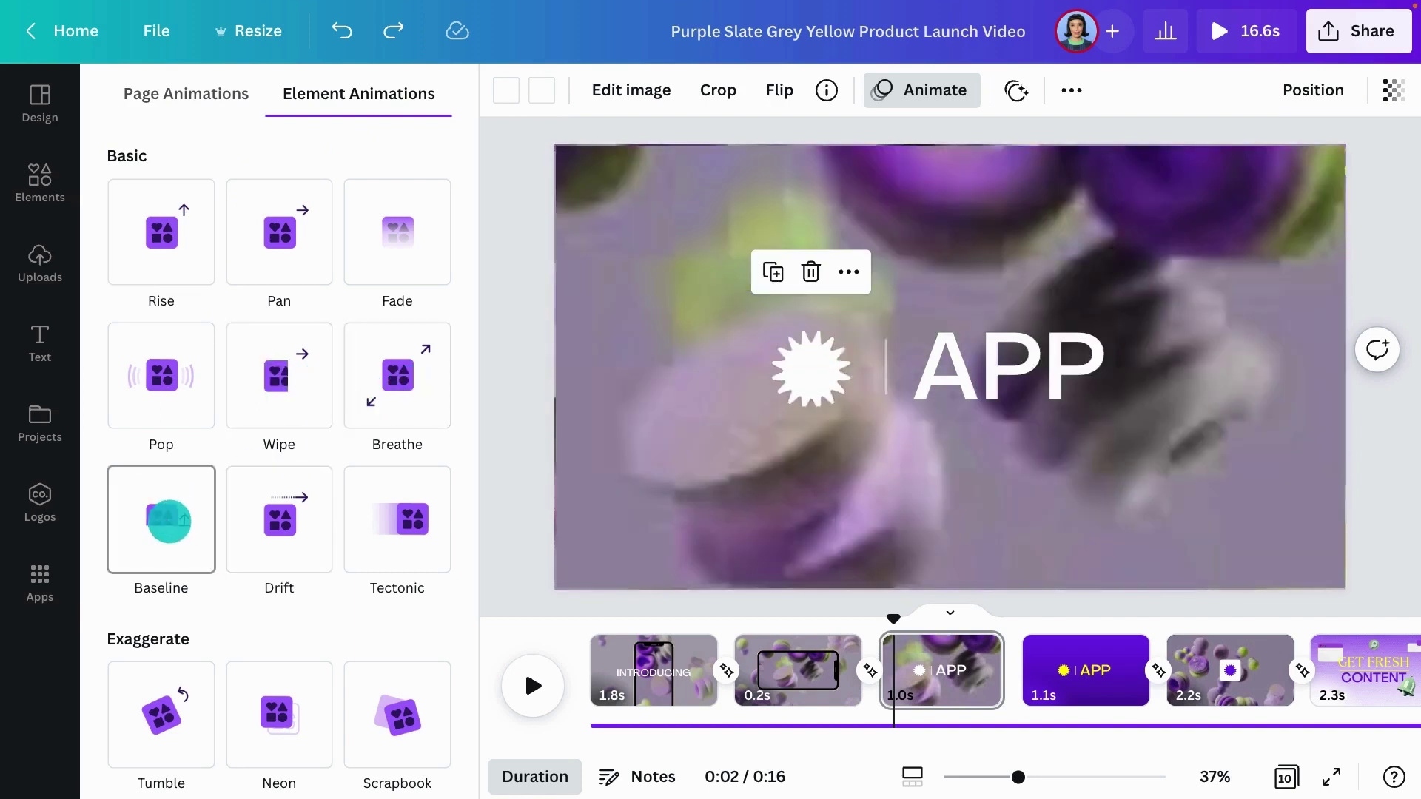
pyautogui.click(168, 519)
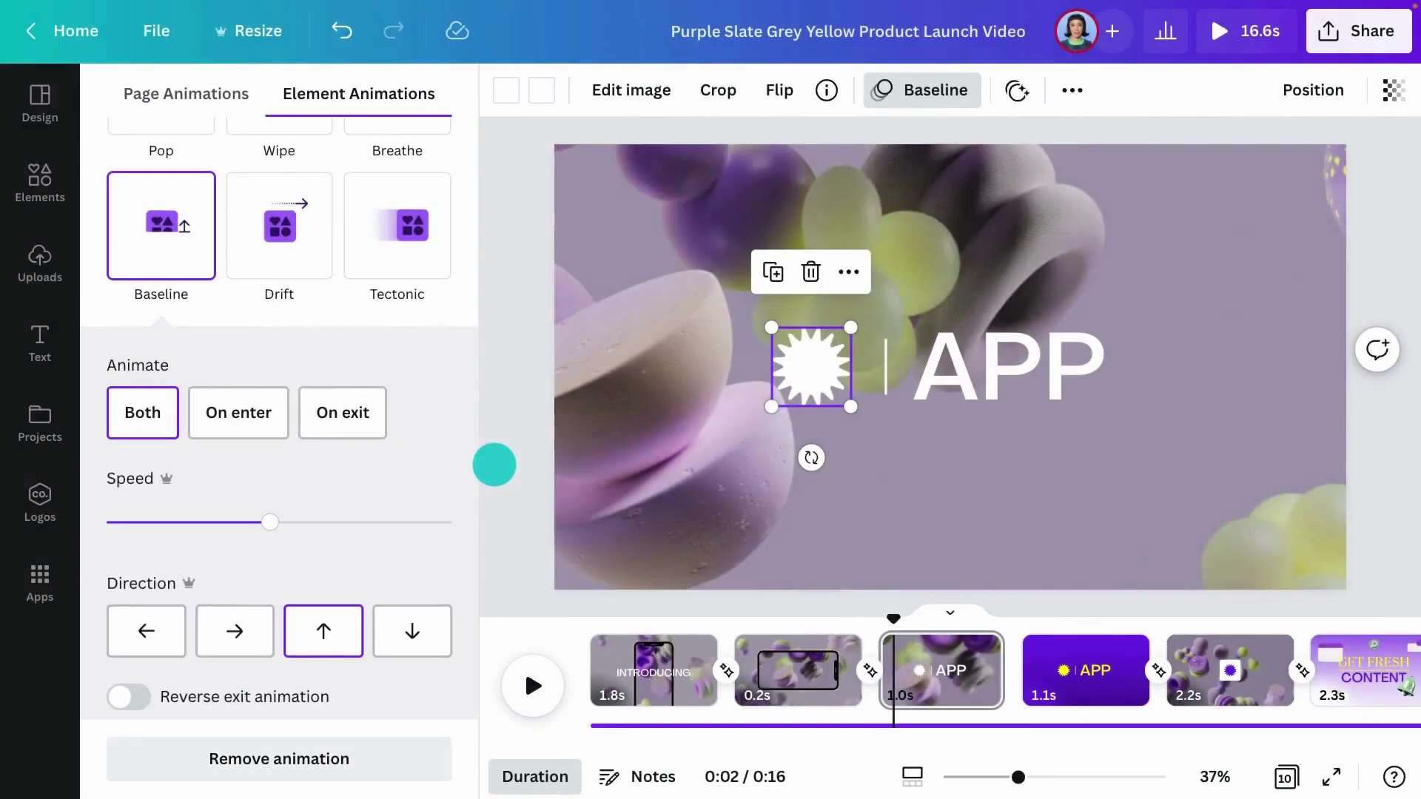
pyautogui.scroll(-2, 394, 473)
pyautogui.scroll(-2, 393, 474)
pyautogui.click(277, 464)
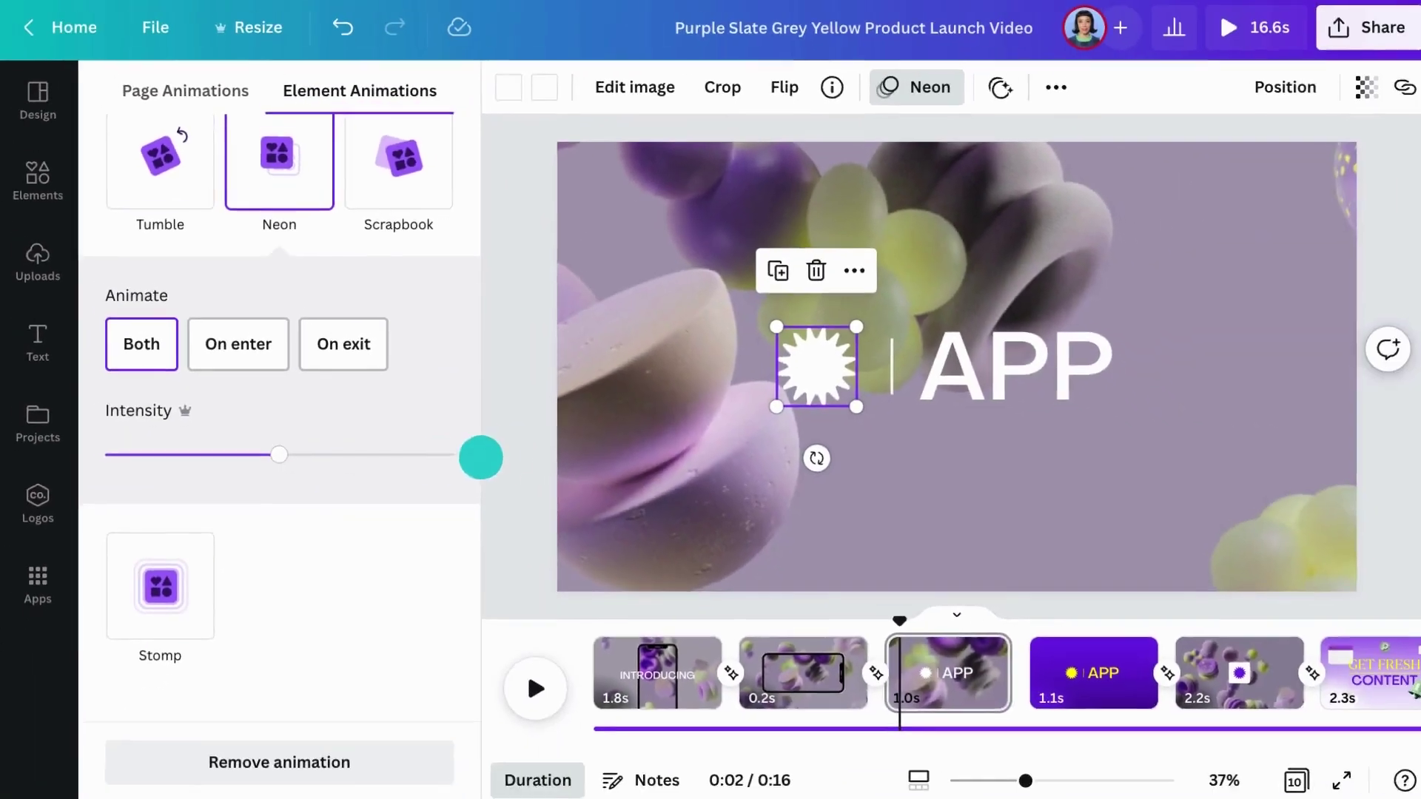
pyautogui.click(482, 456)
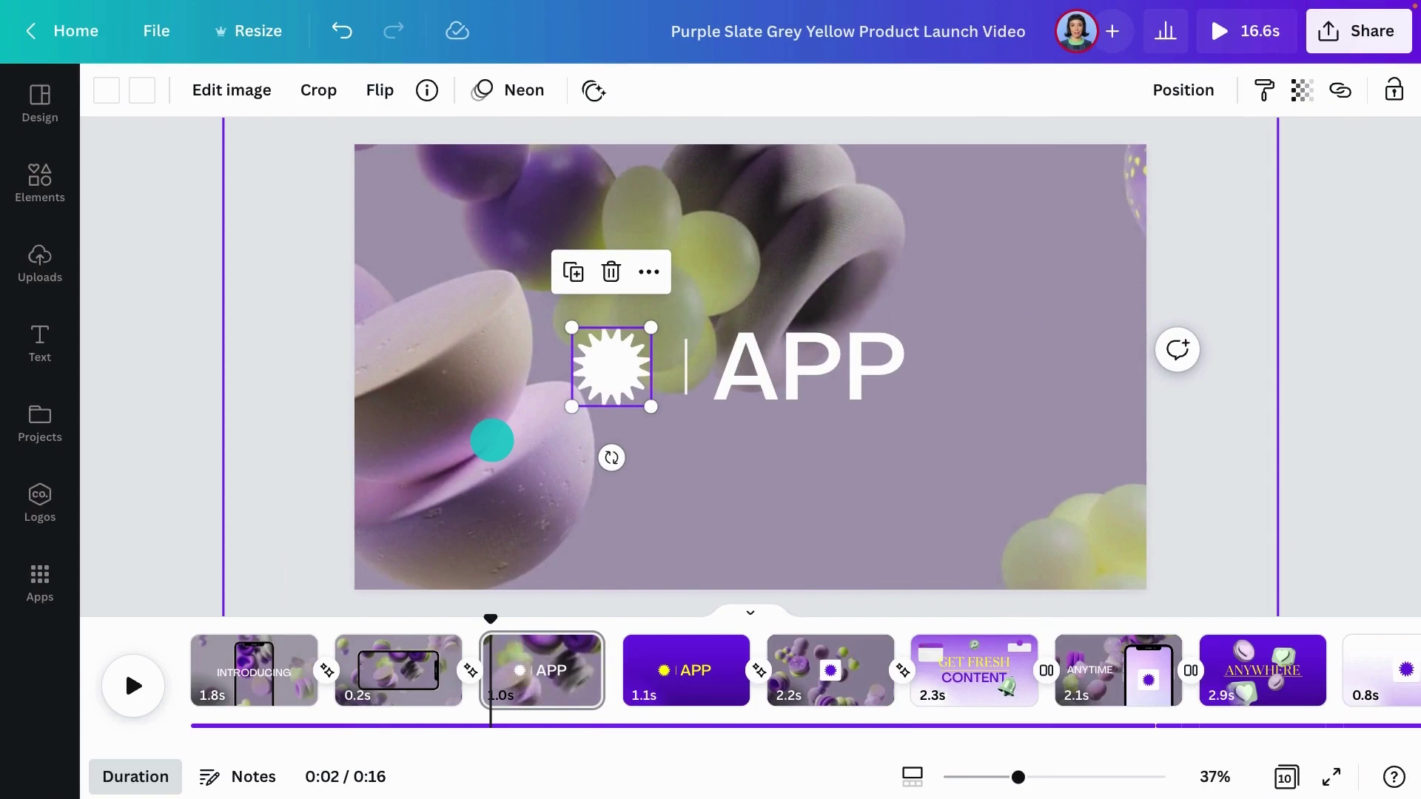
# Preview the Typewriter and Burst text animations on the APP title, then view Page Animations
pyautogui.click(835, 388)
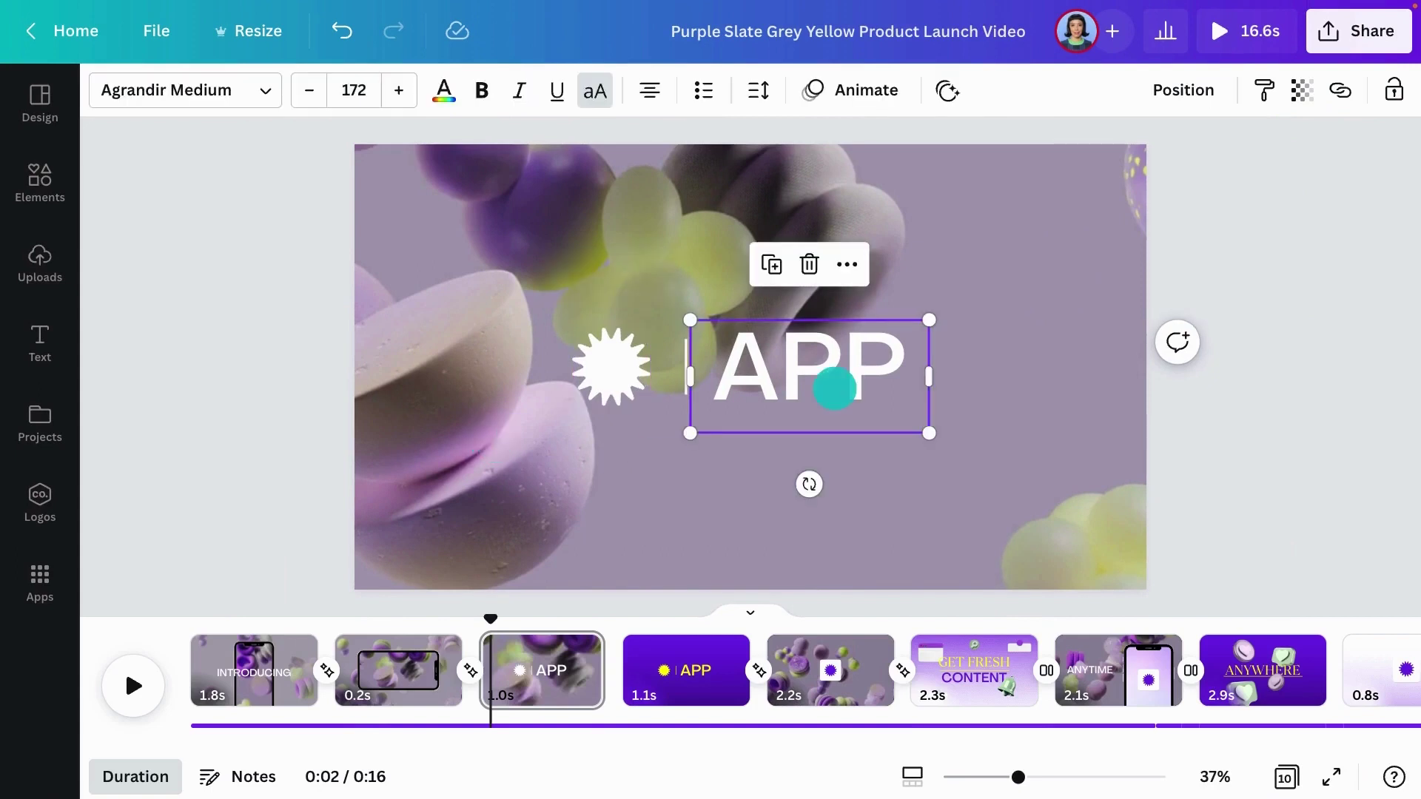
pyautogui.click(851, 90)
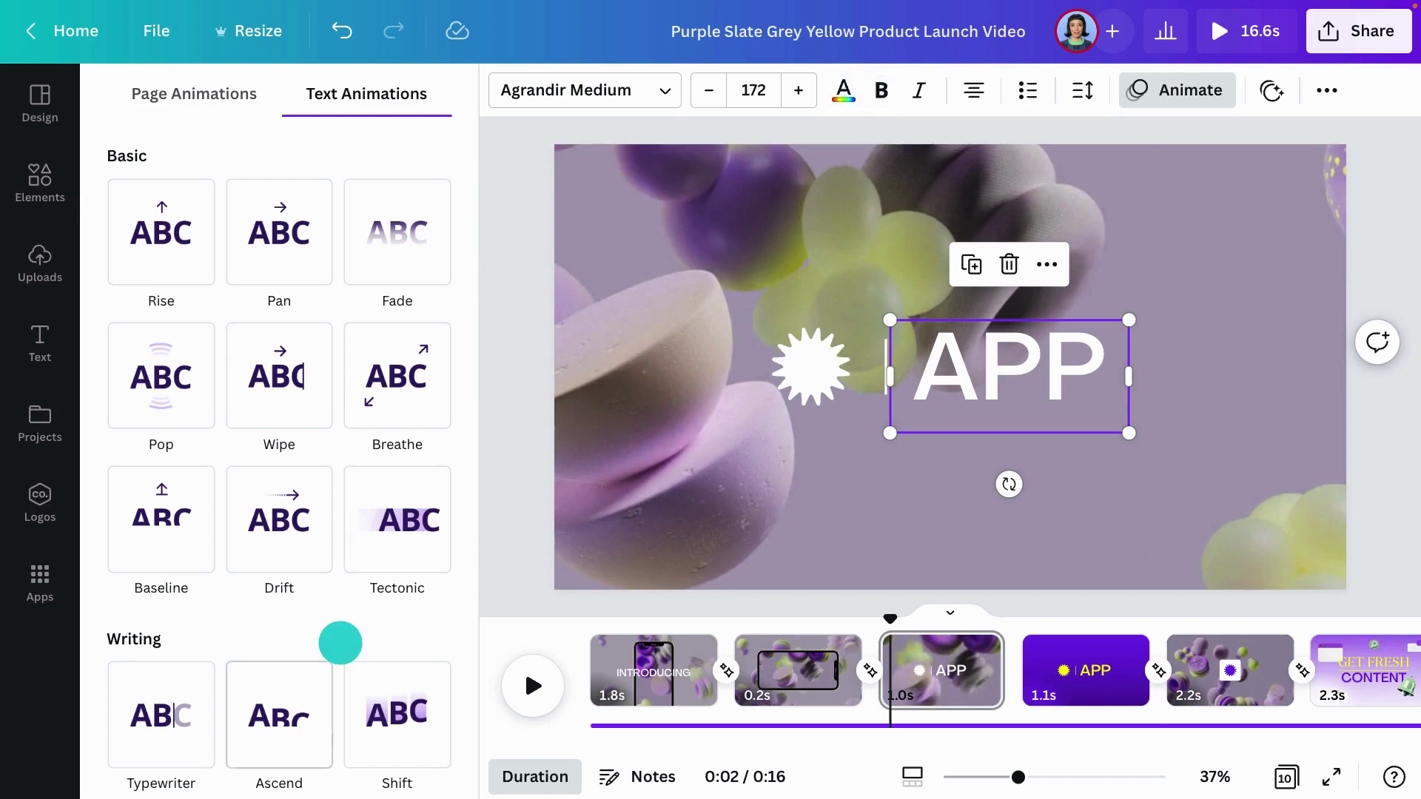
pyautogui.scroll(-3, 339, 644)
pyautogui.click(171, 410)
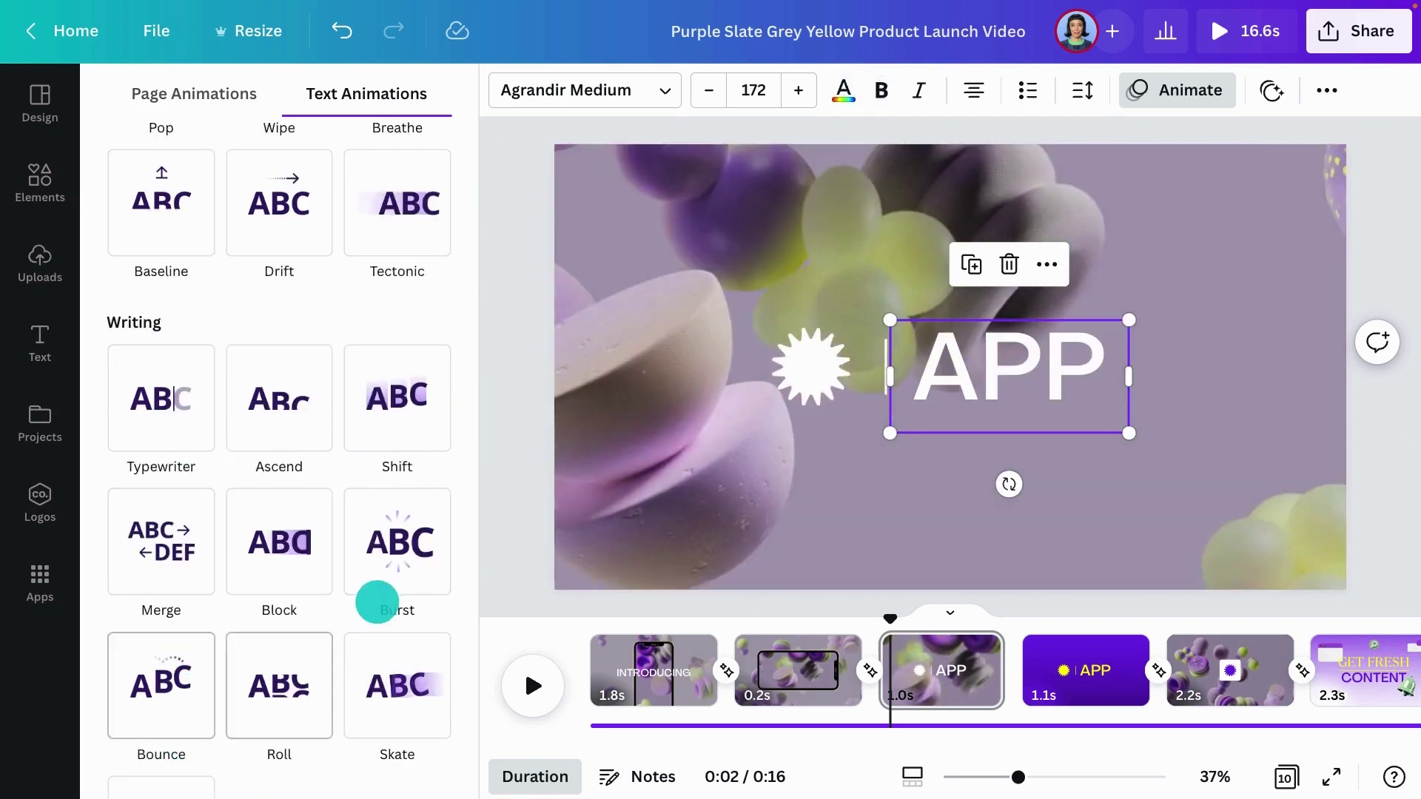
pyautogui.click(411, 575)
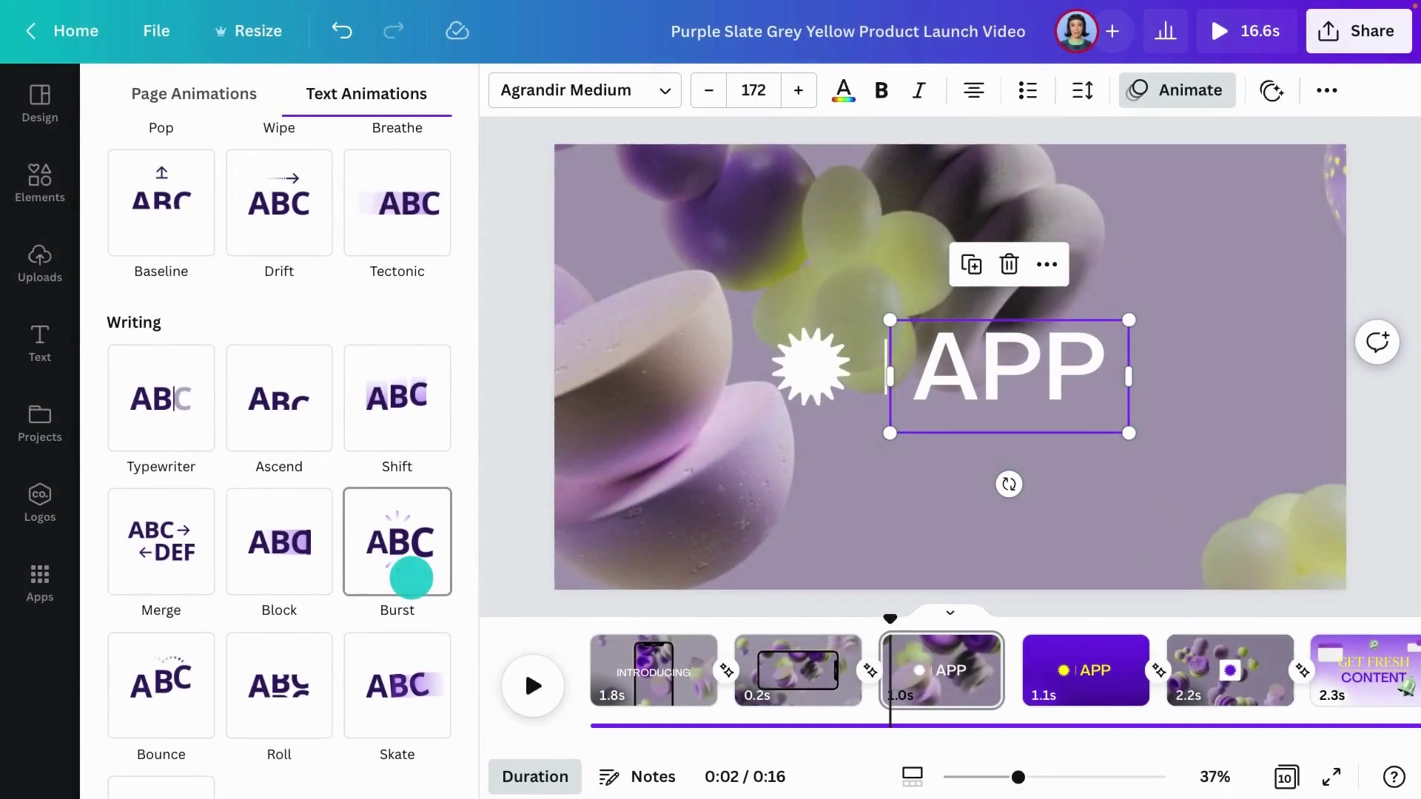
pyautogui.click(194, 80)
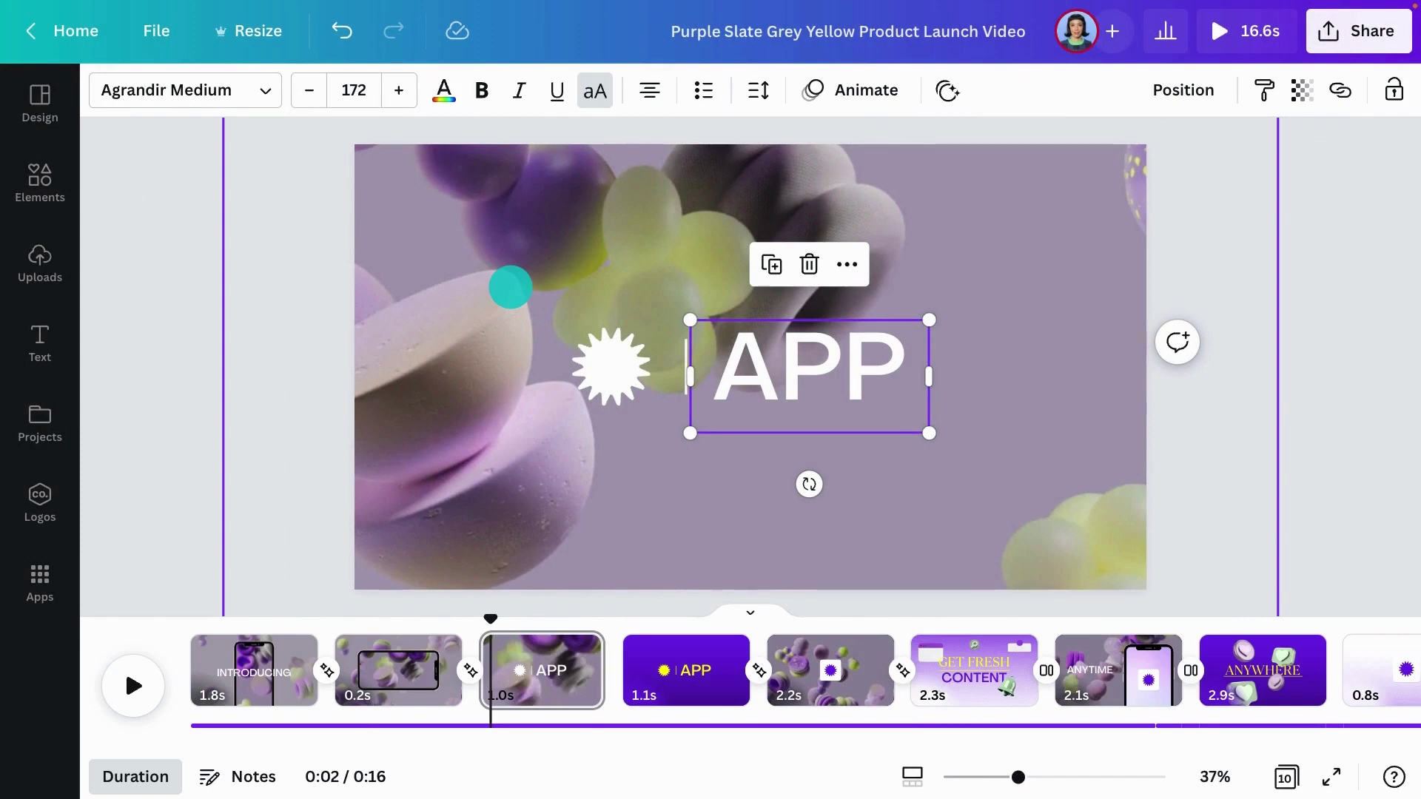
# Show the APP text's timing bar and shorten it to end at about 1.1 seconds
pyautogui.rightClick(822, 358)
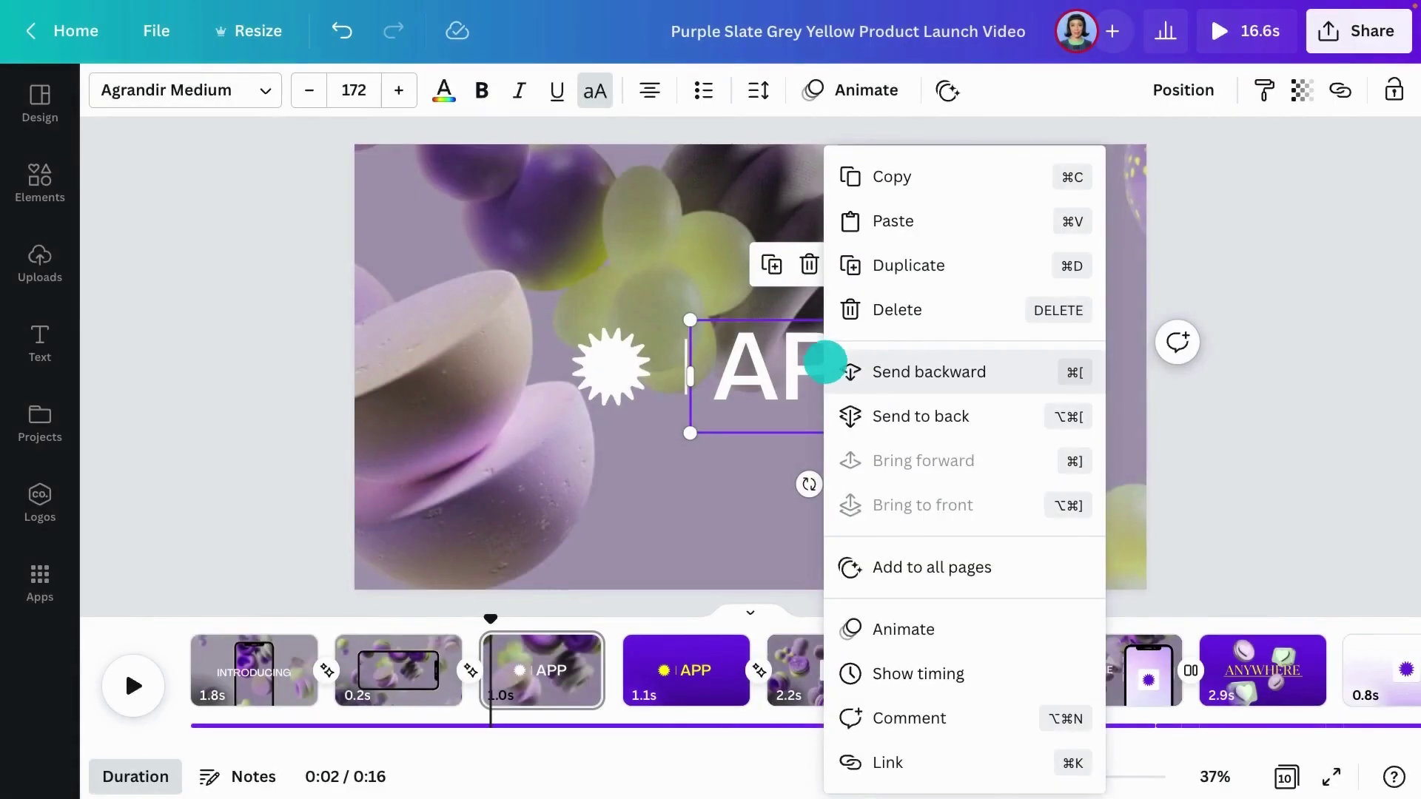
pyautogui.click(943, 671)
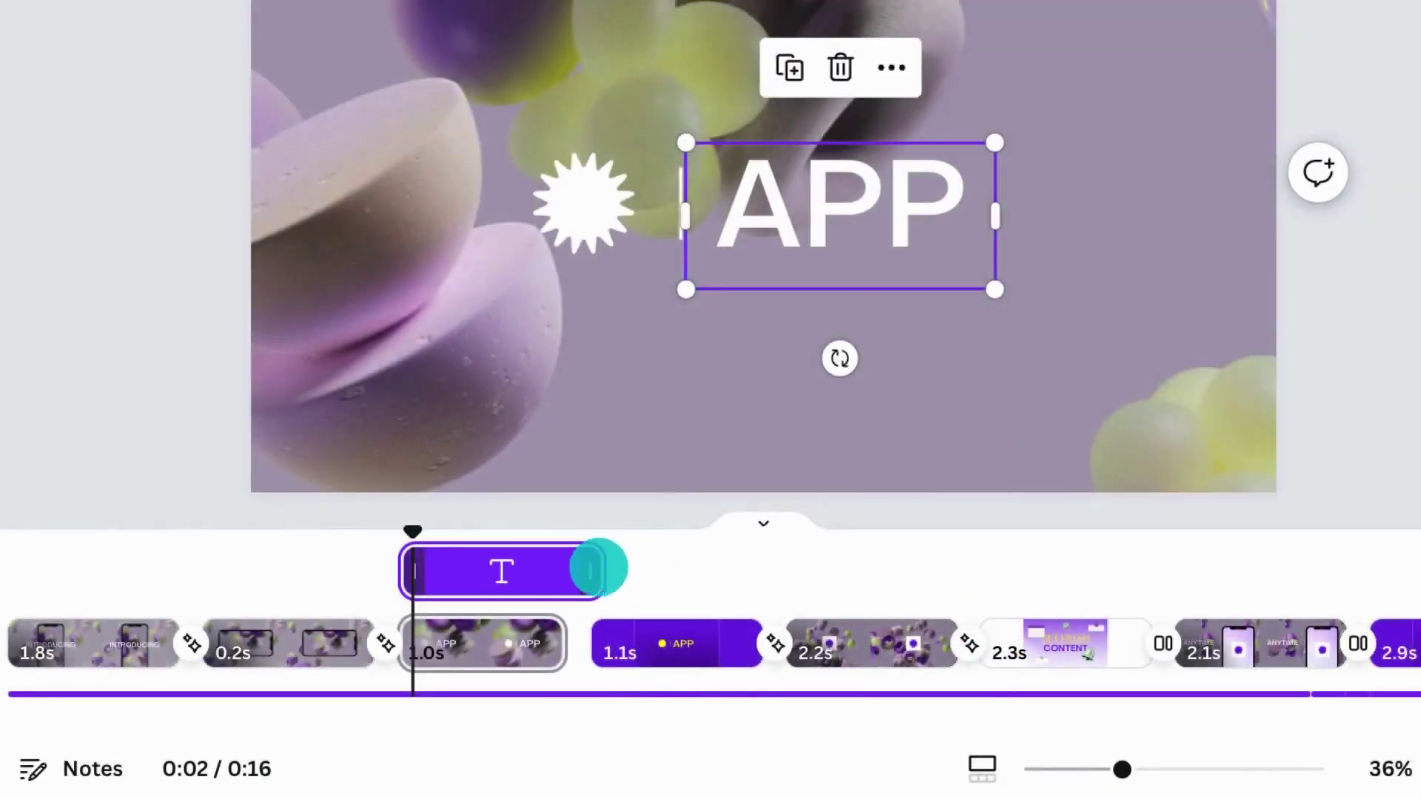
pyautogui.moveTo(599, 569)
pyautogui.mouseDown()
pyautogui.moveTo(499, 561)
pyautogui.moveTo(607, 557)
pyautogui.mouseUp()
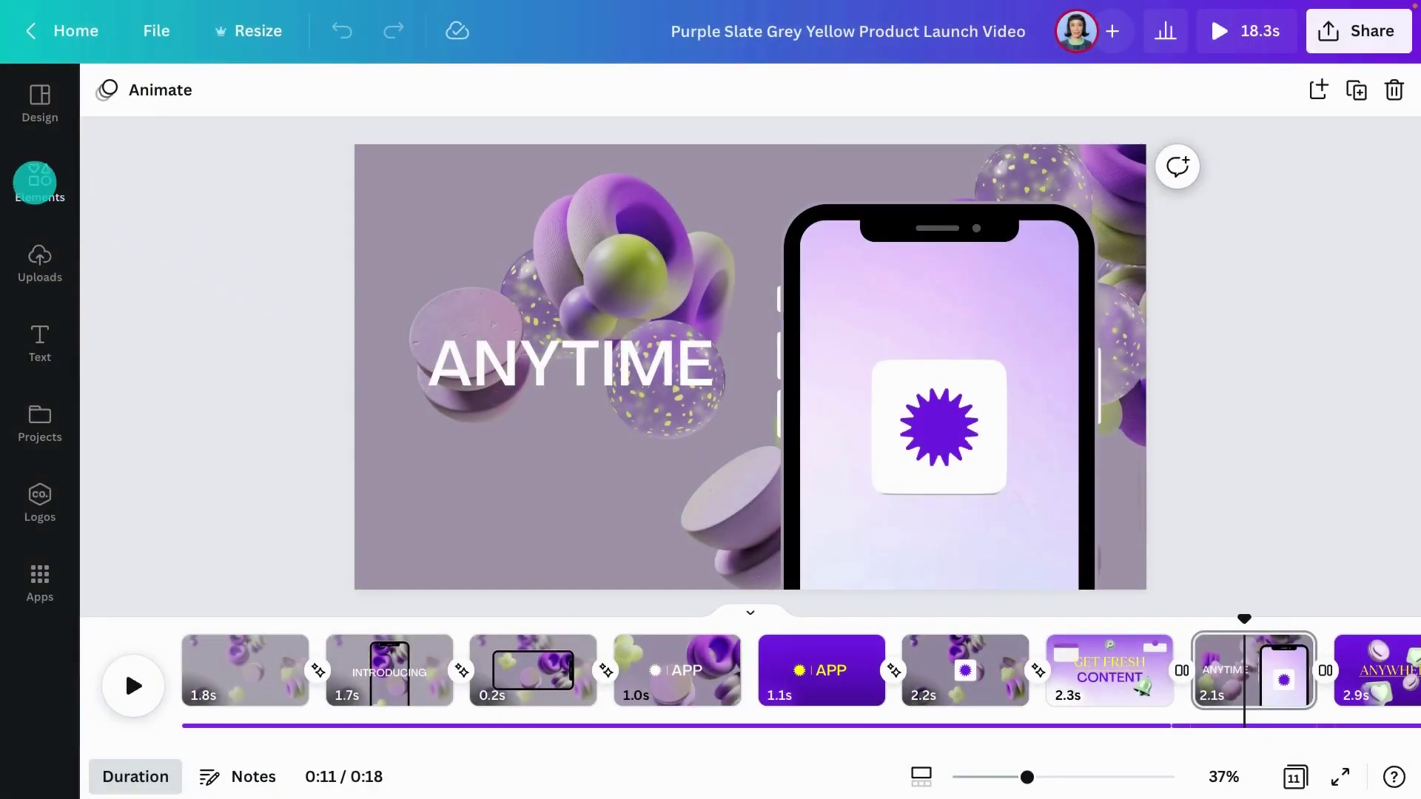
# Search Elements for 'notifications' and filter the results to animated only
pyautogui.click(40, 181)
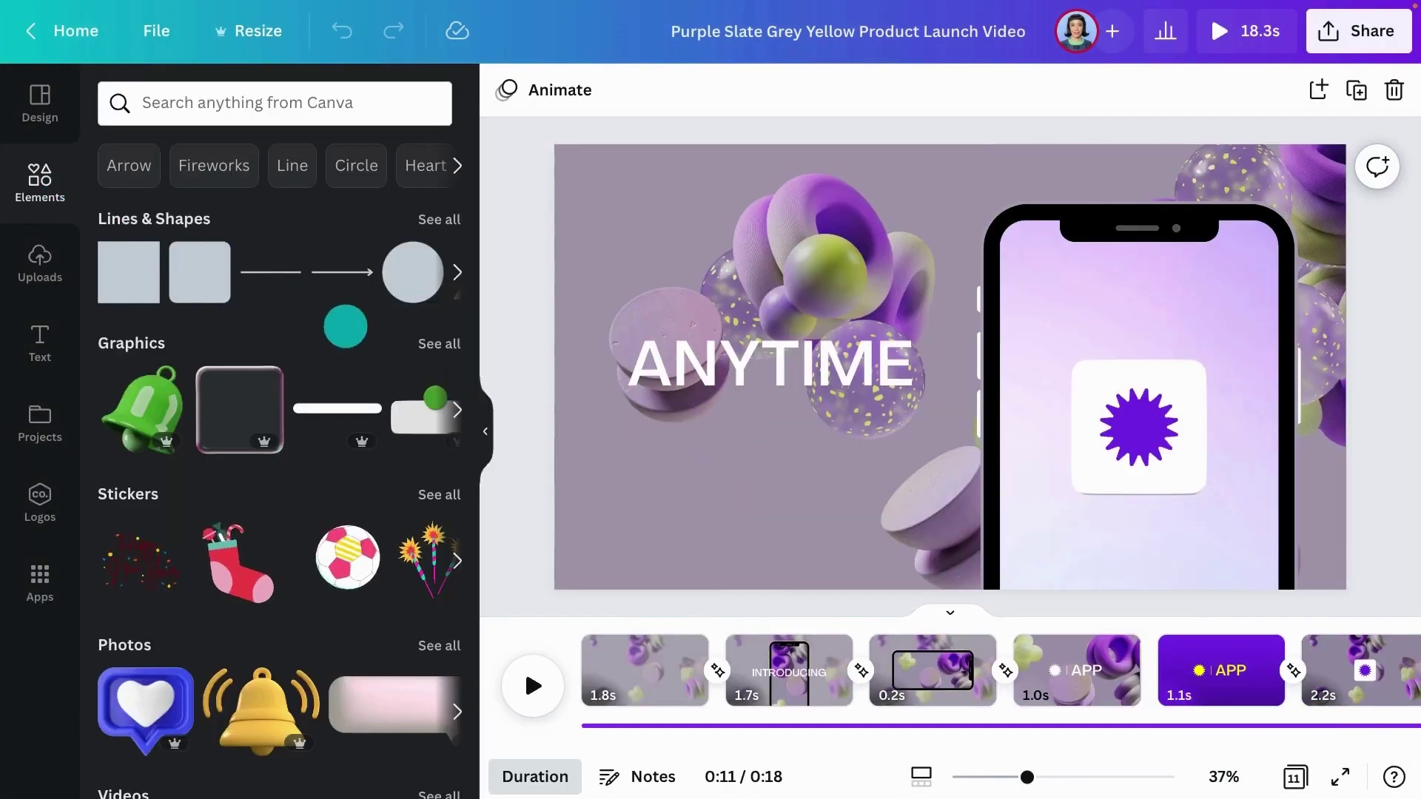
pyautogui.scroll(-2, 345, 327)
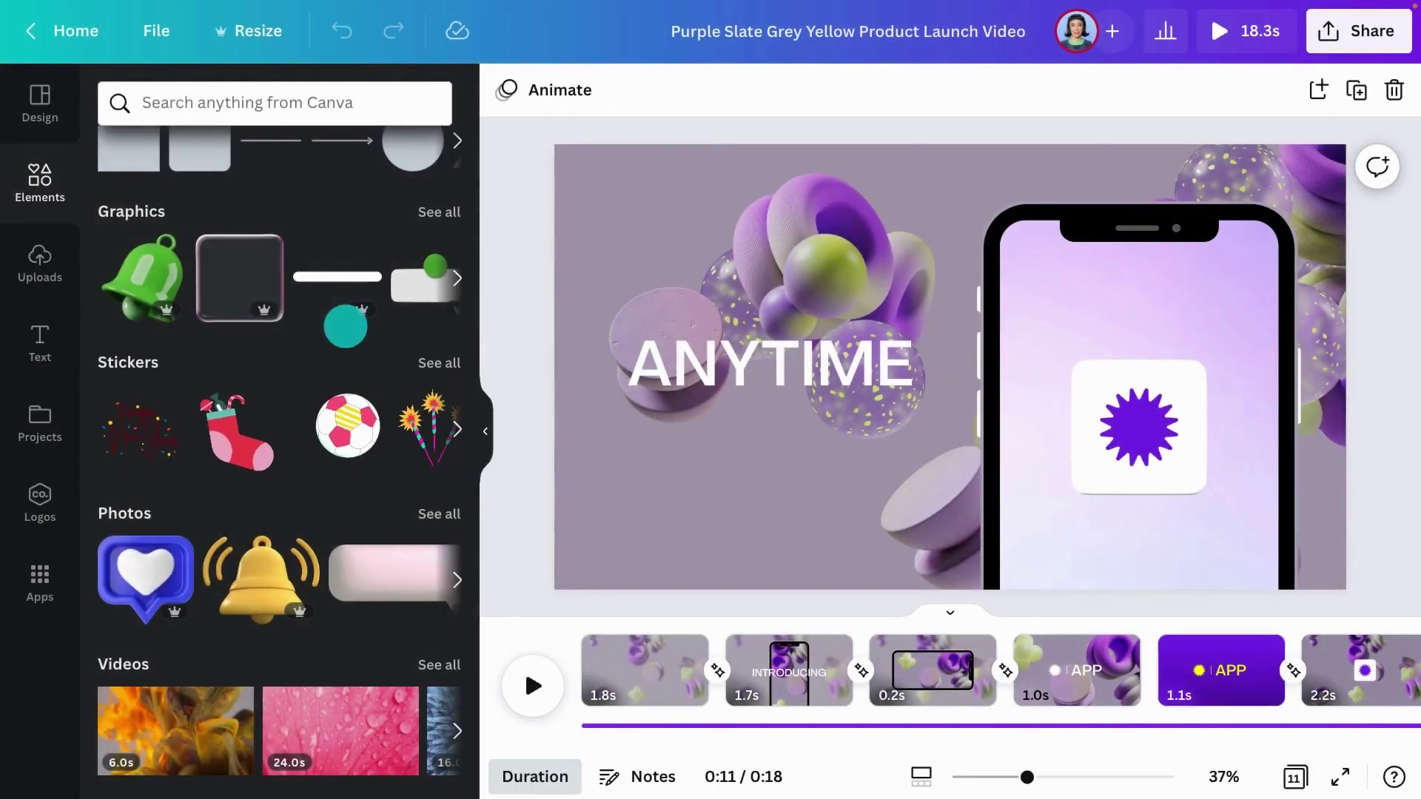
pyautogui.click(438, 362)
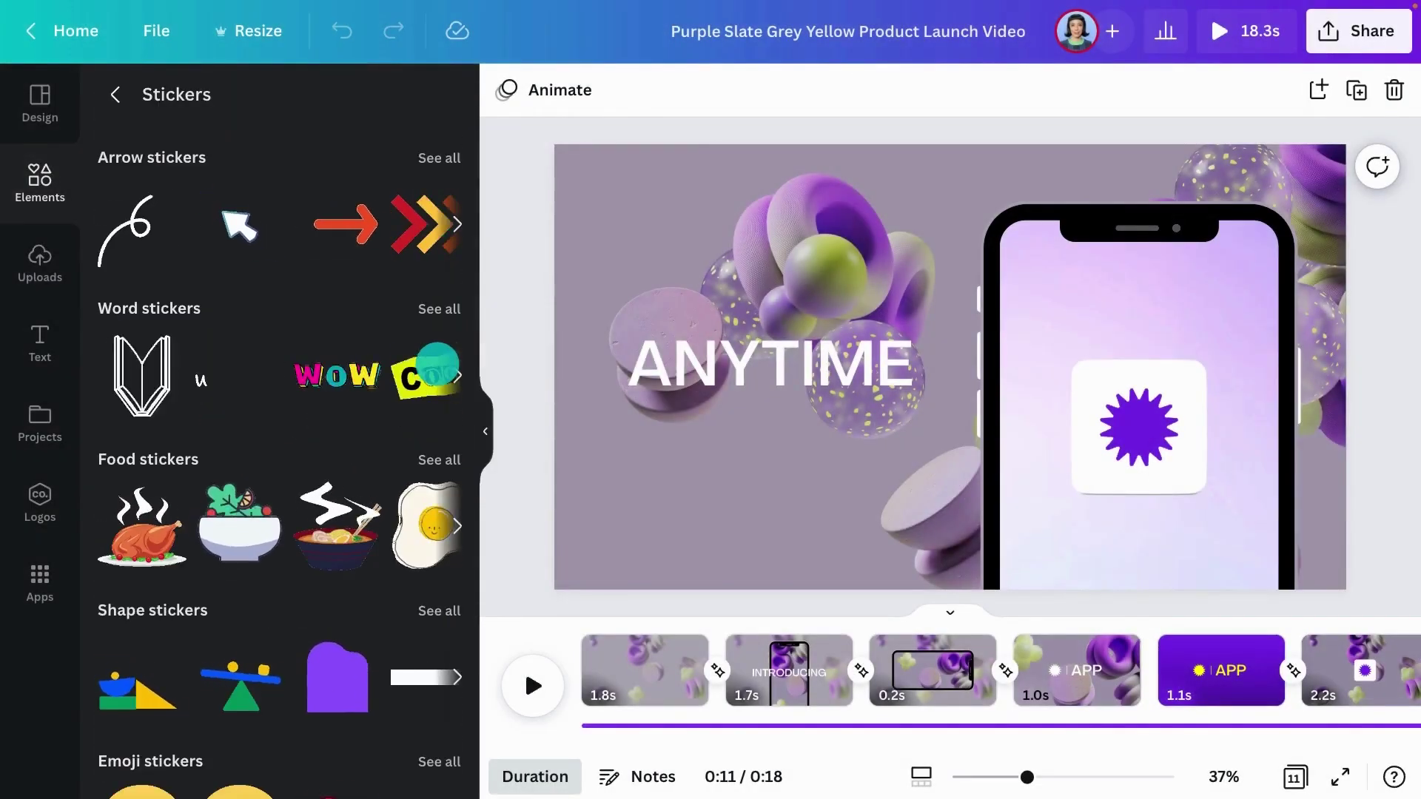
pyautogui.click(118, 94)
pyautogui.click(171, 101)
pyautogui.write('notifications')
pyautogui.press('Return')
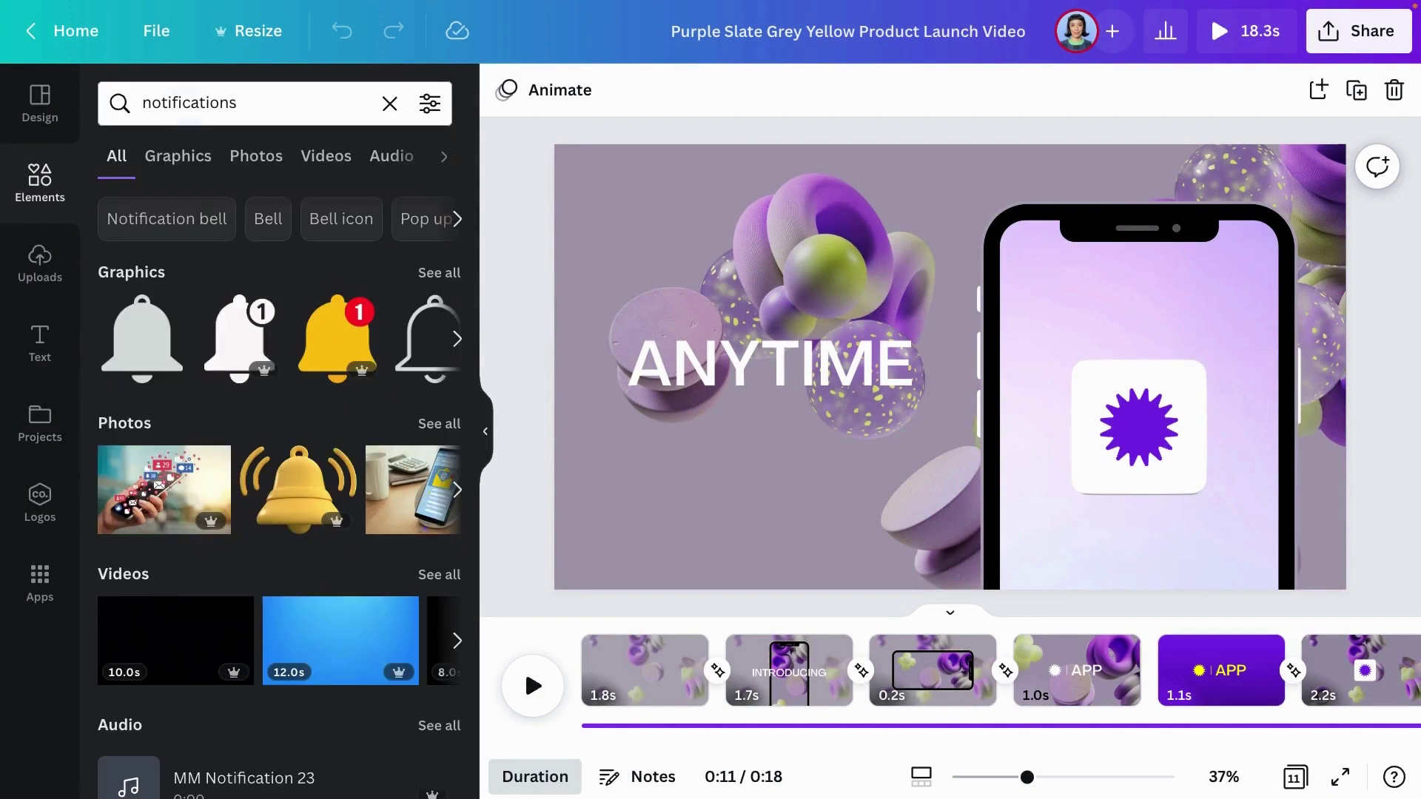
pyautogui.click(428, 103)
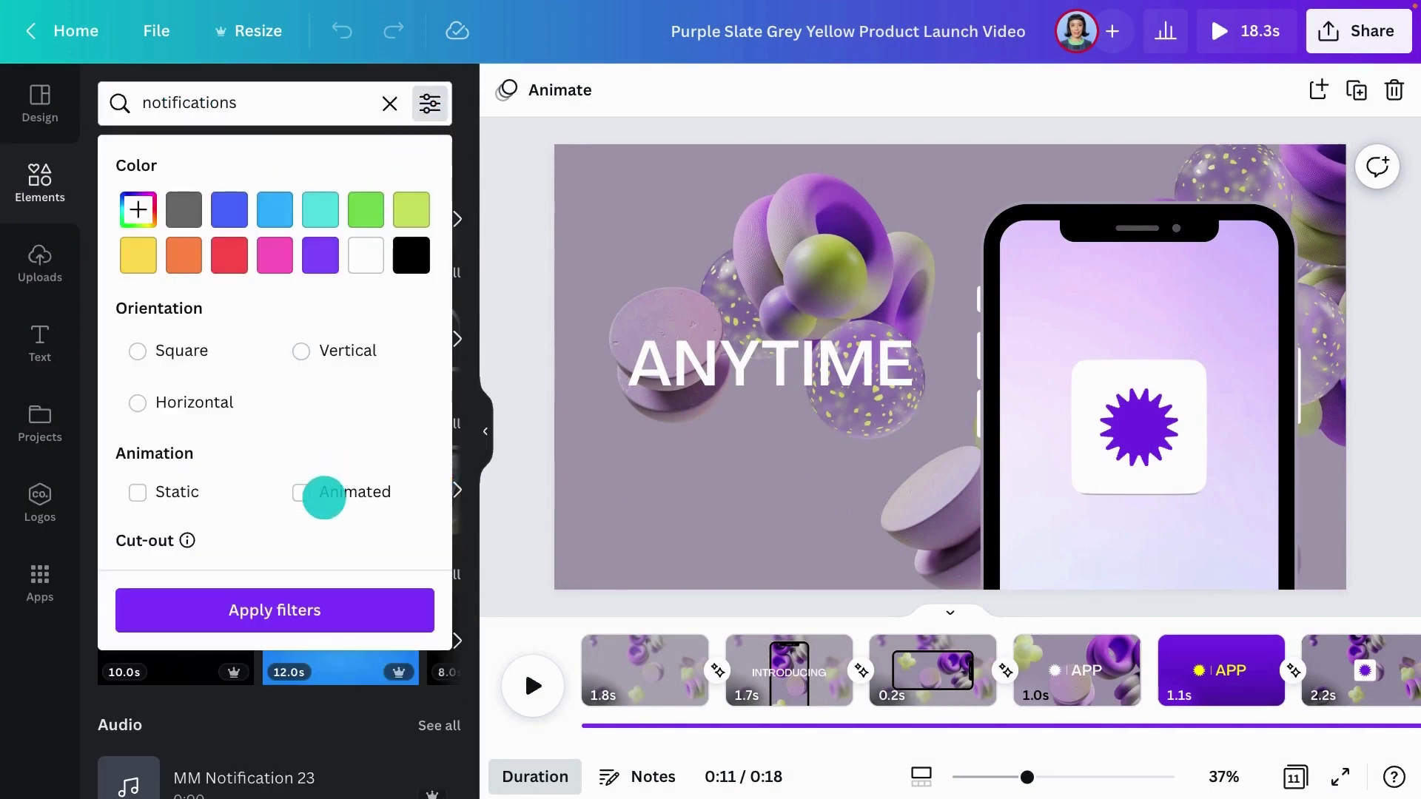
pyautogui.click(320, 494)
pyautogui.click(289, 612)
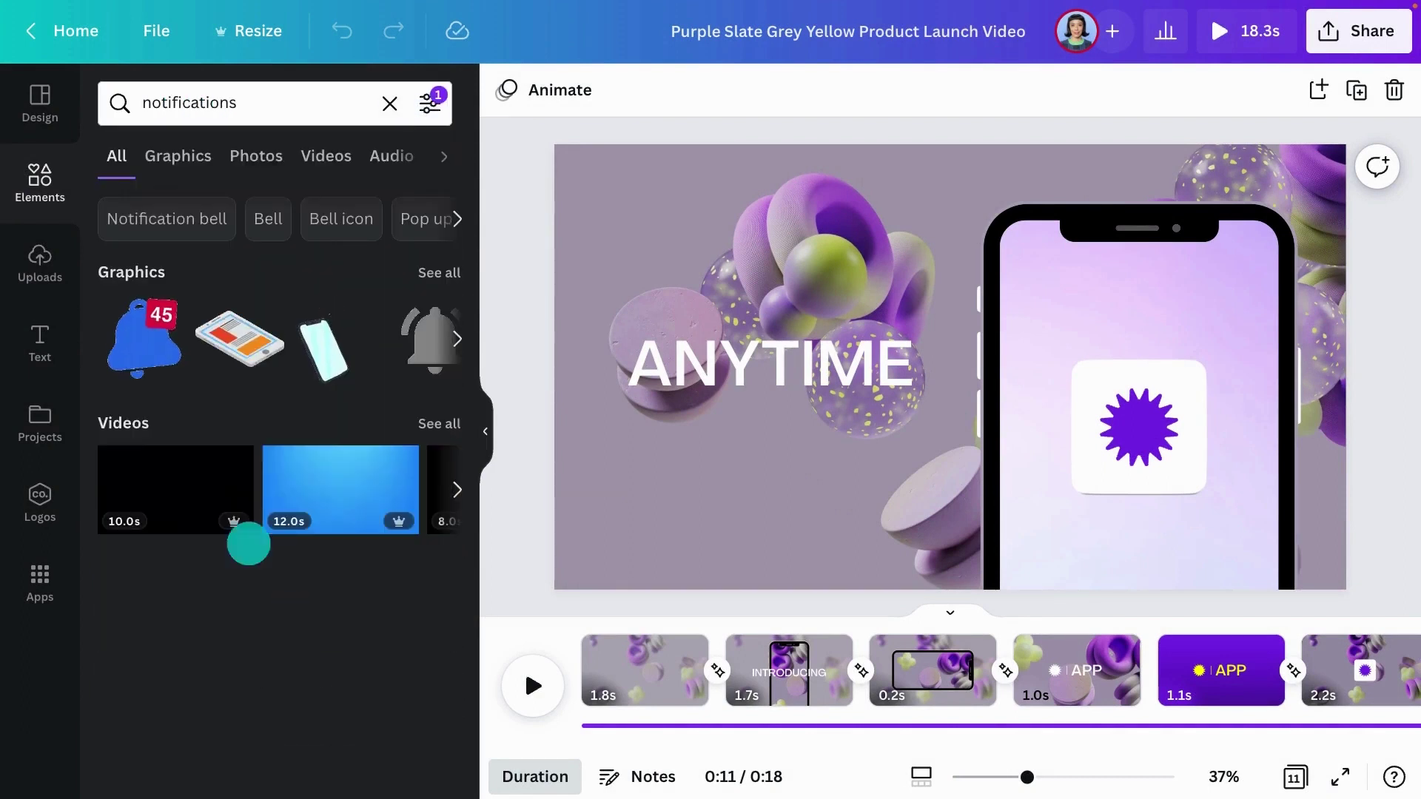
# Add the animated notification bell and shrink it onto the starburst card's corner
pyautogui.click(148, 339)
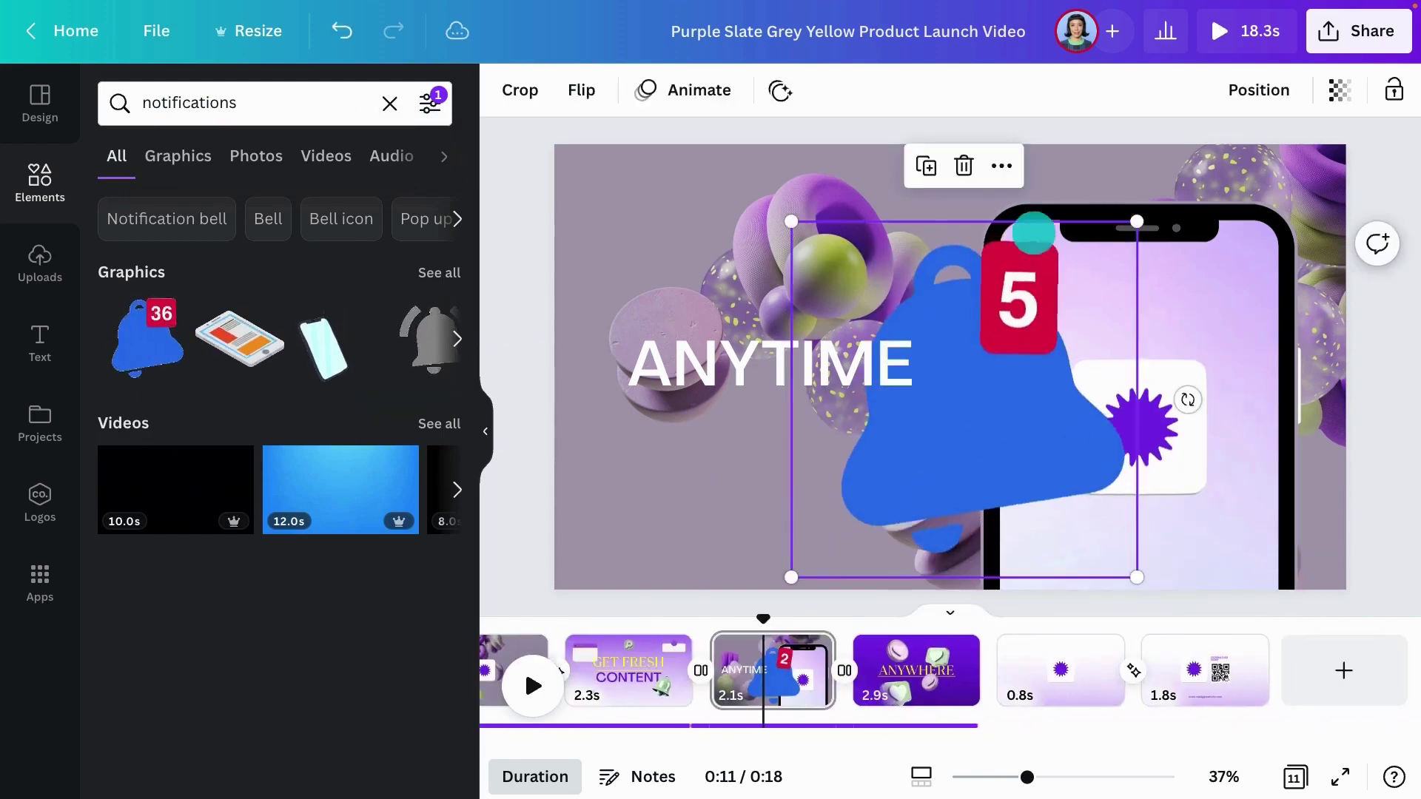
pyautogui.moveTo(1096, 279); pyautogui.dragTo(1196, 366)
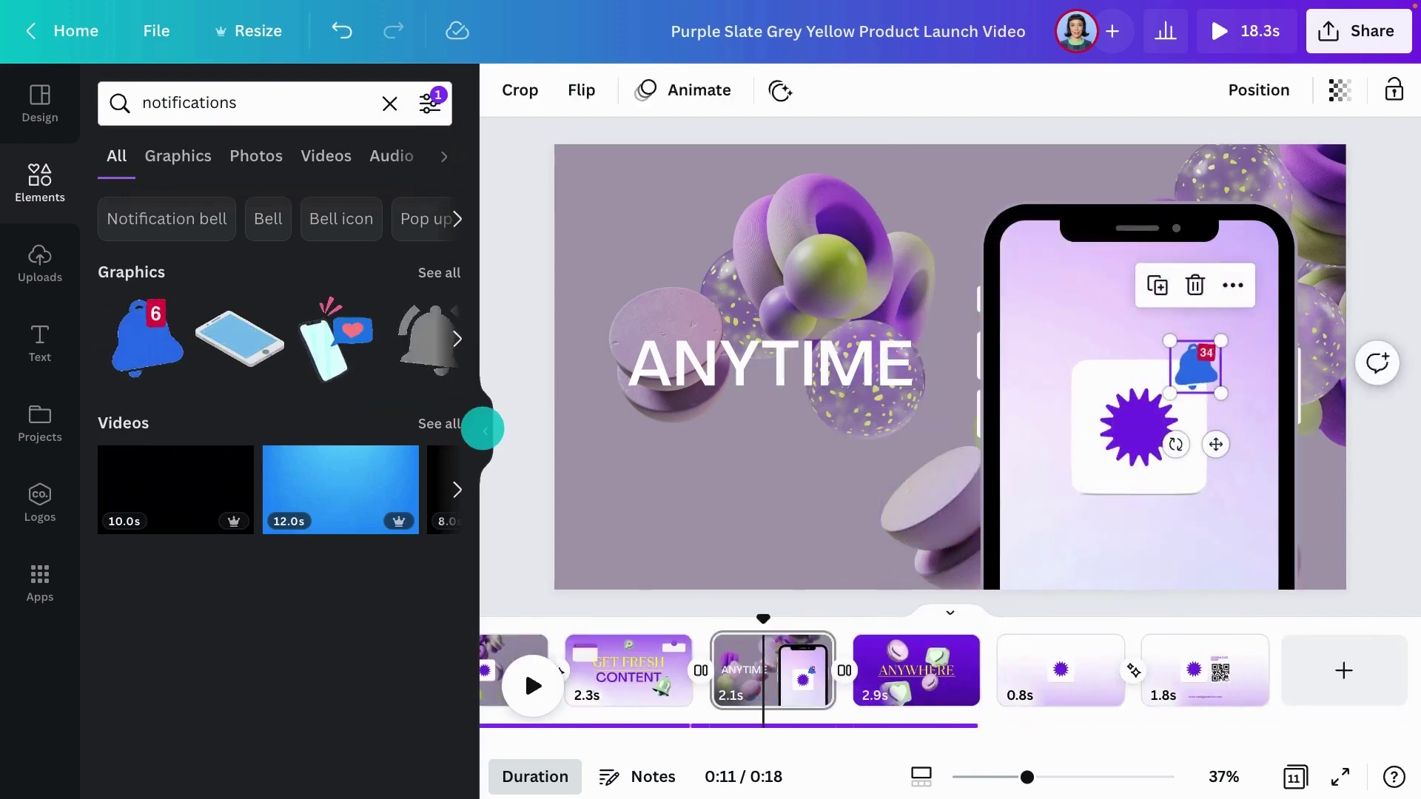
pyautogui.click(484, 430)
pyautogui.moveTo(195, 670)
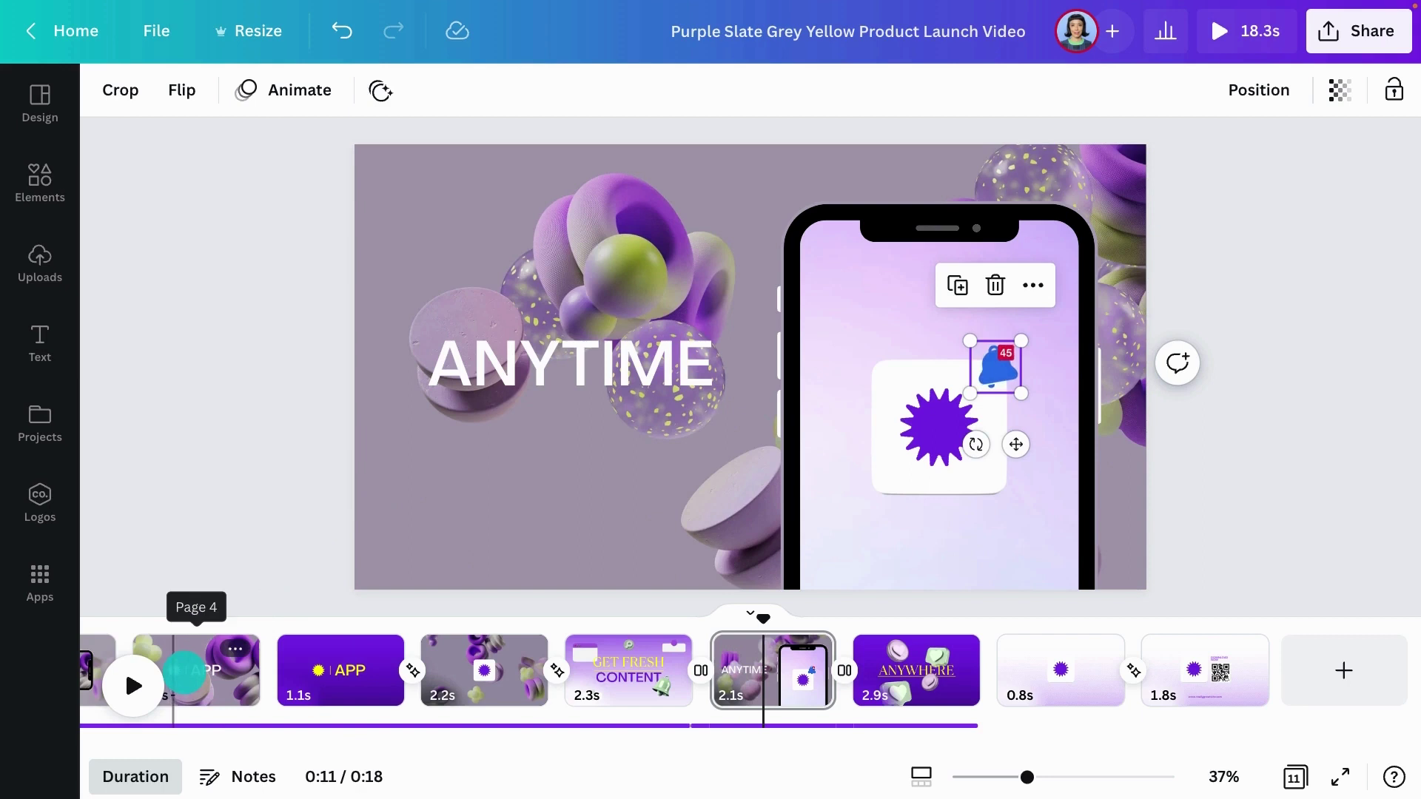
pyautogui.hscroll(-5, 183, 669)
# Add a shape sticker from the Stickers category to the first page
pyautogui.click(183, 669)
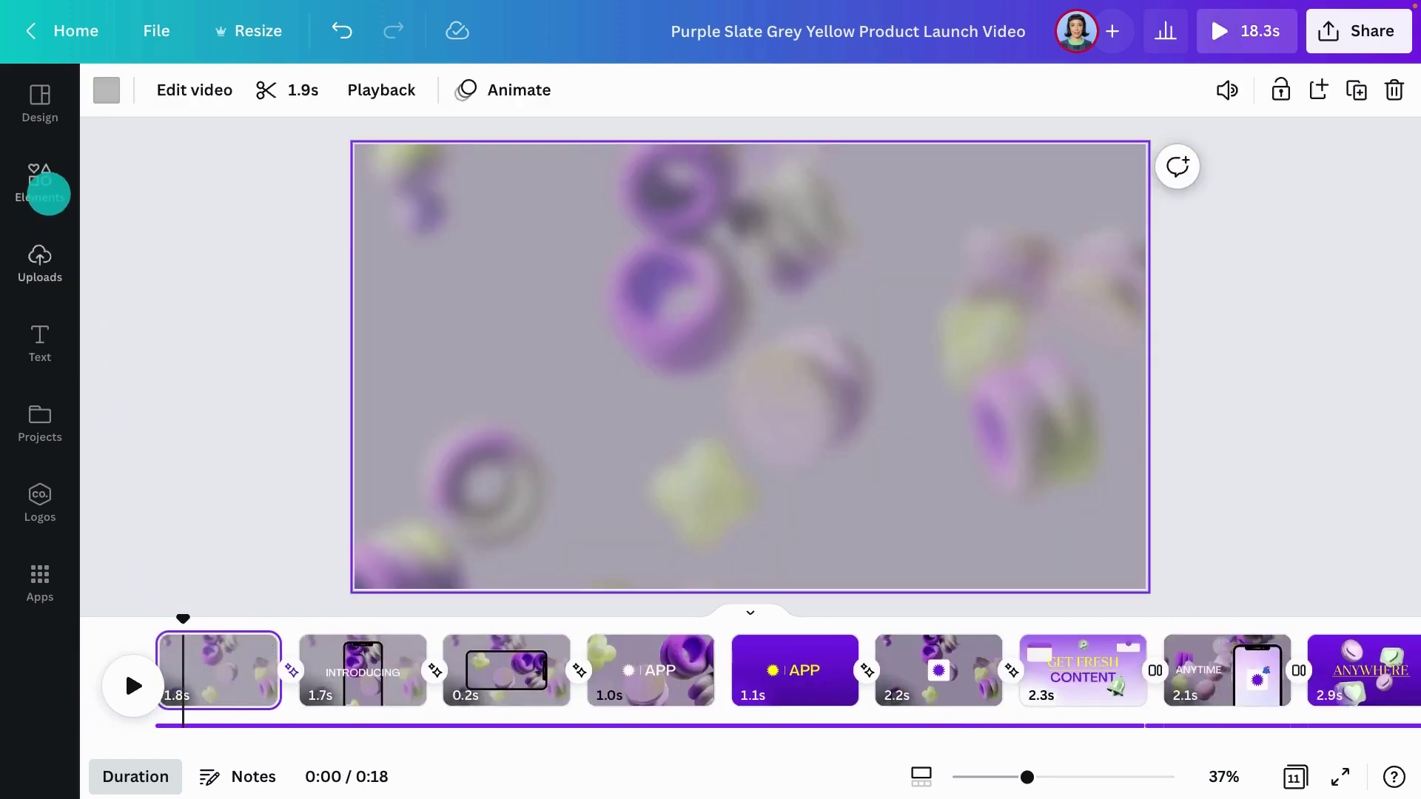
pyautogui.click(48, 195)
pyautogui.click(402, 101)
pyautogui.click(438, 644)
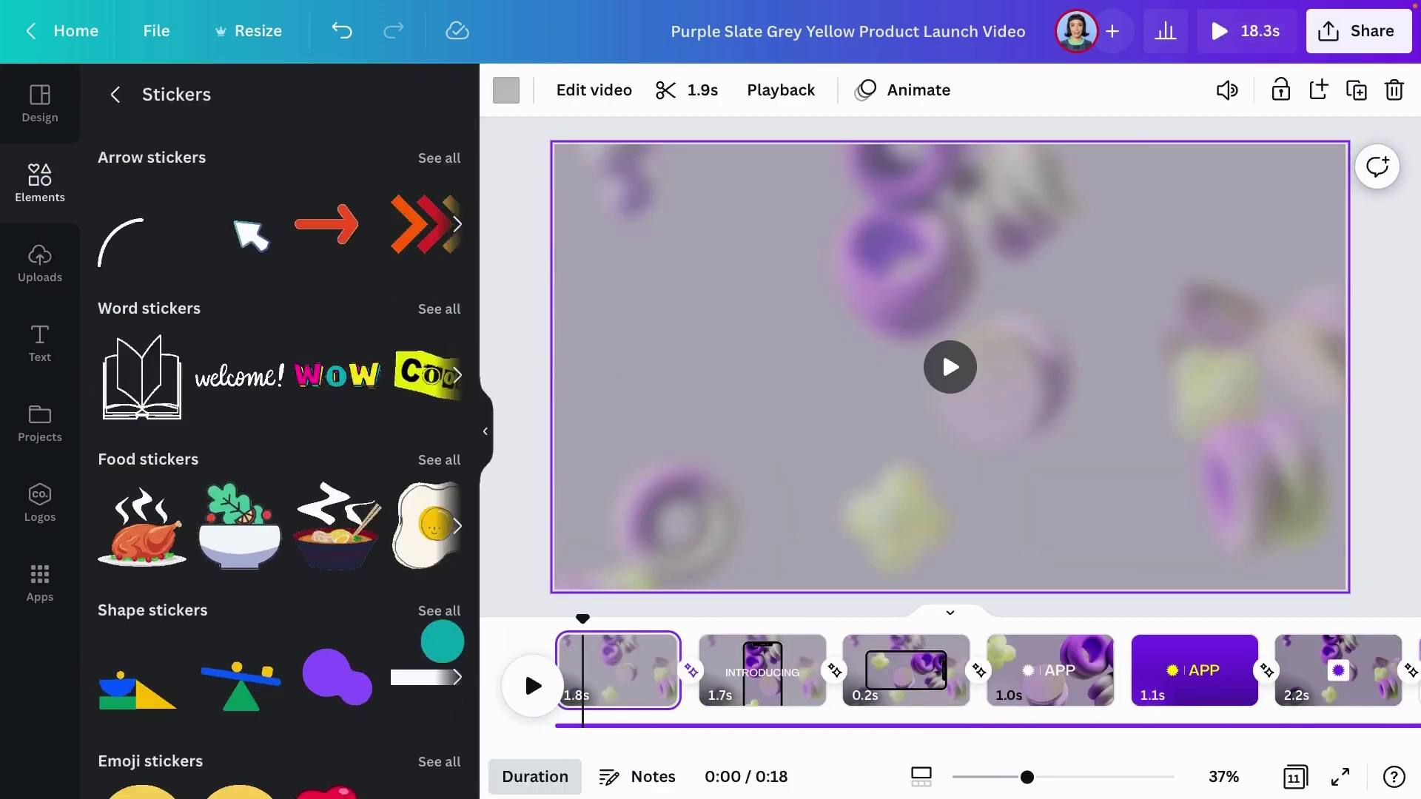
pyautogui.click(438, 611)
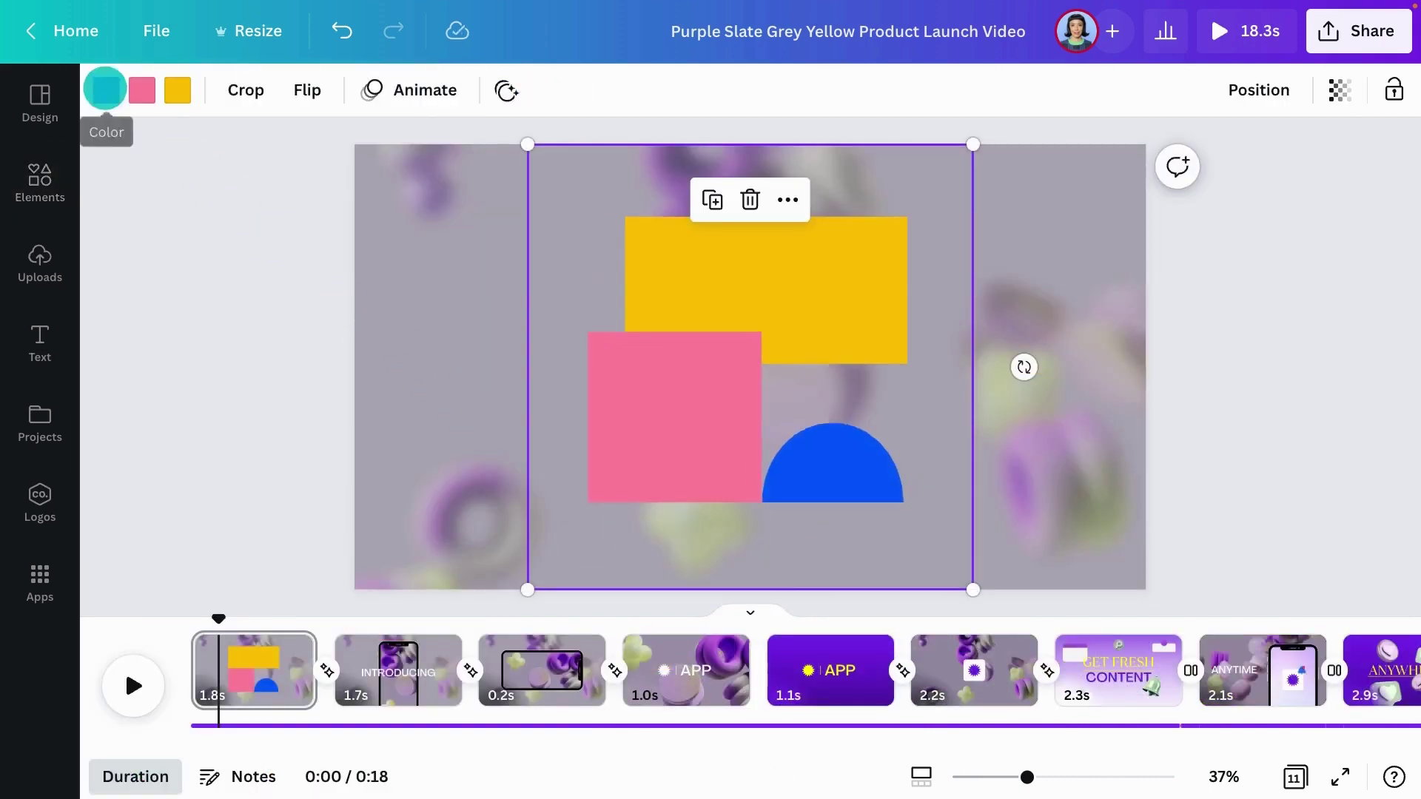
# Recolour the sticker: semicircle purple, pink rectangle yellow, other rectangle dark purple
pyautogui.click(105, 90)
pyautogui.click(436, 153)
pyautogui.click(542, 90)
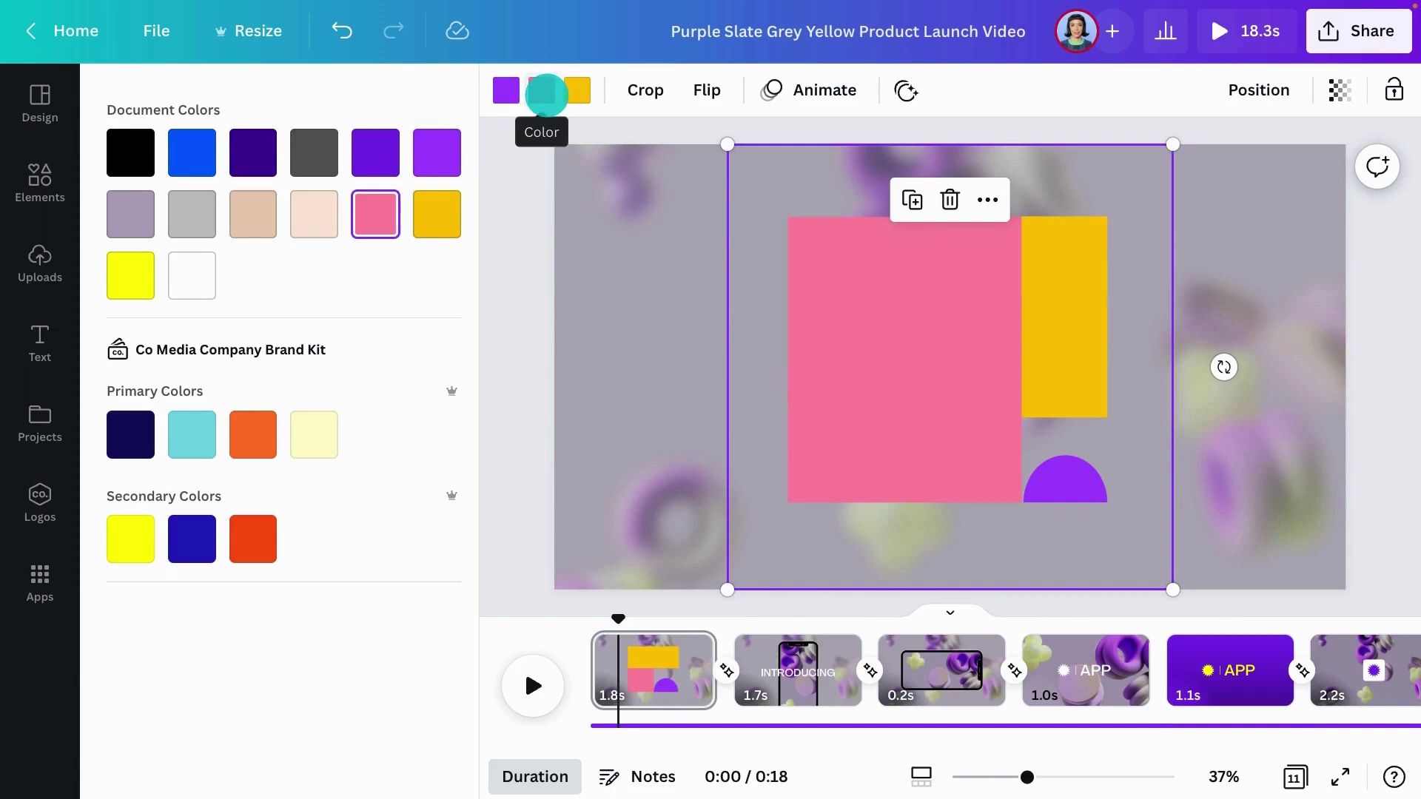
pyautogui.click(131, 275)
pyautogui.click(577, 90)
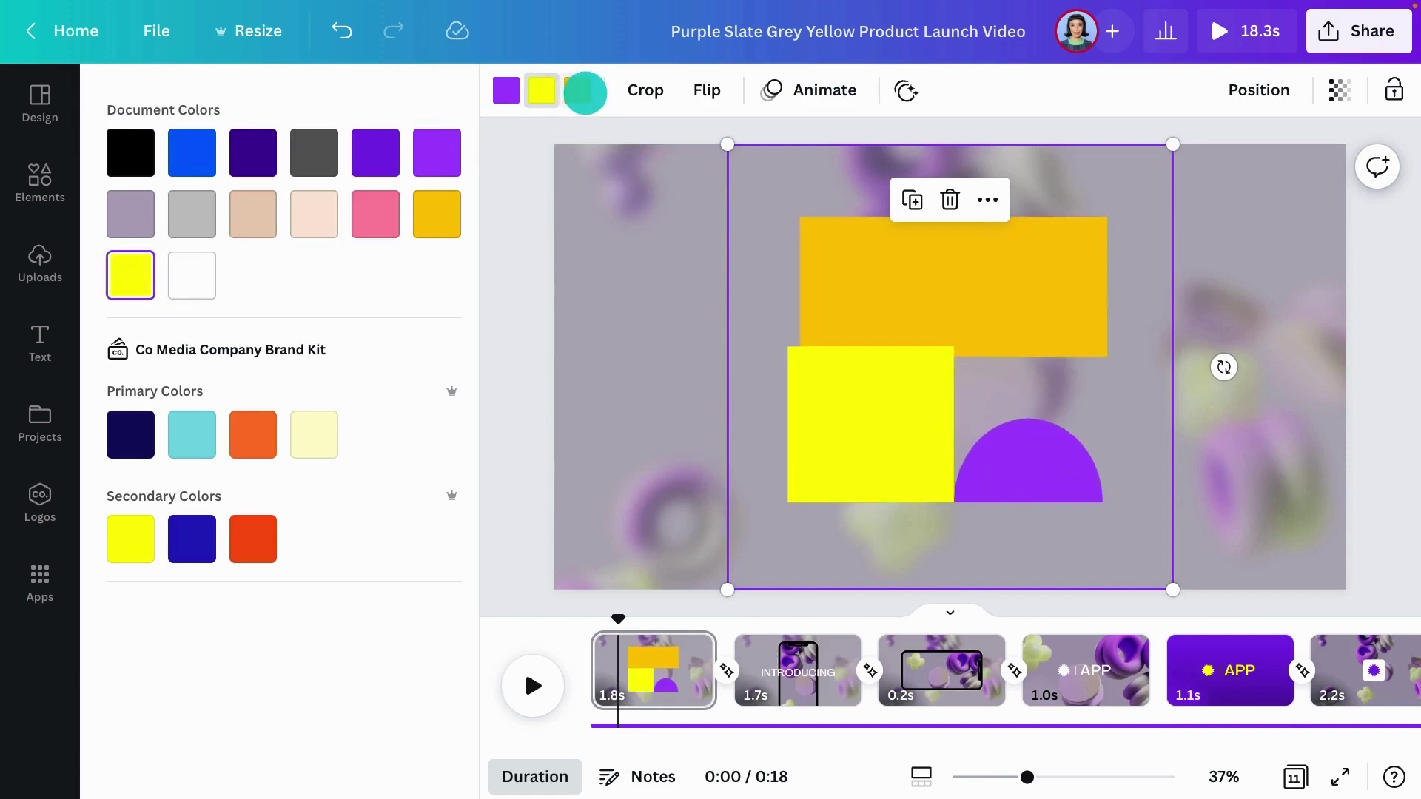
pyautogui.click(253, 154)
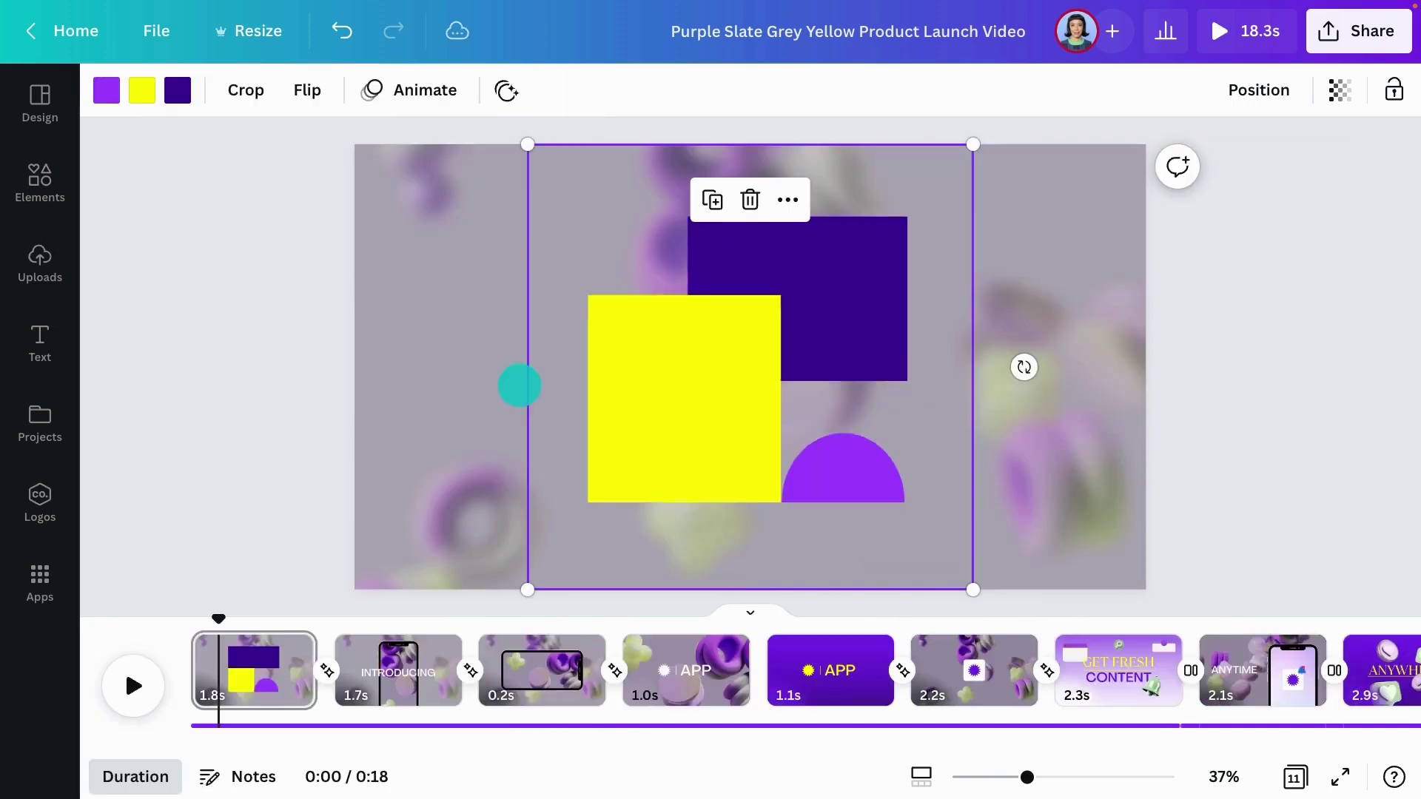
pyautogui.click(517, 384)
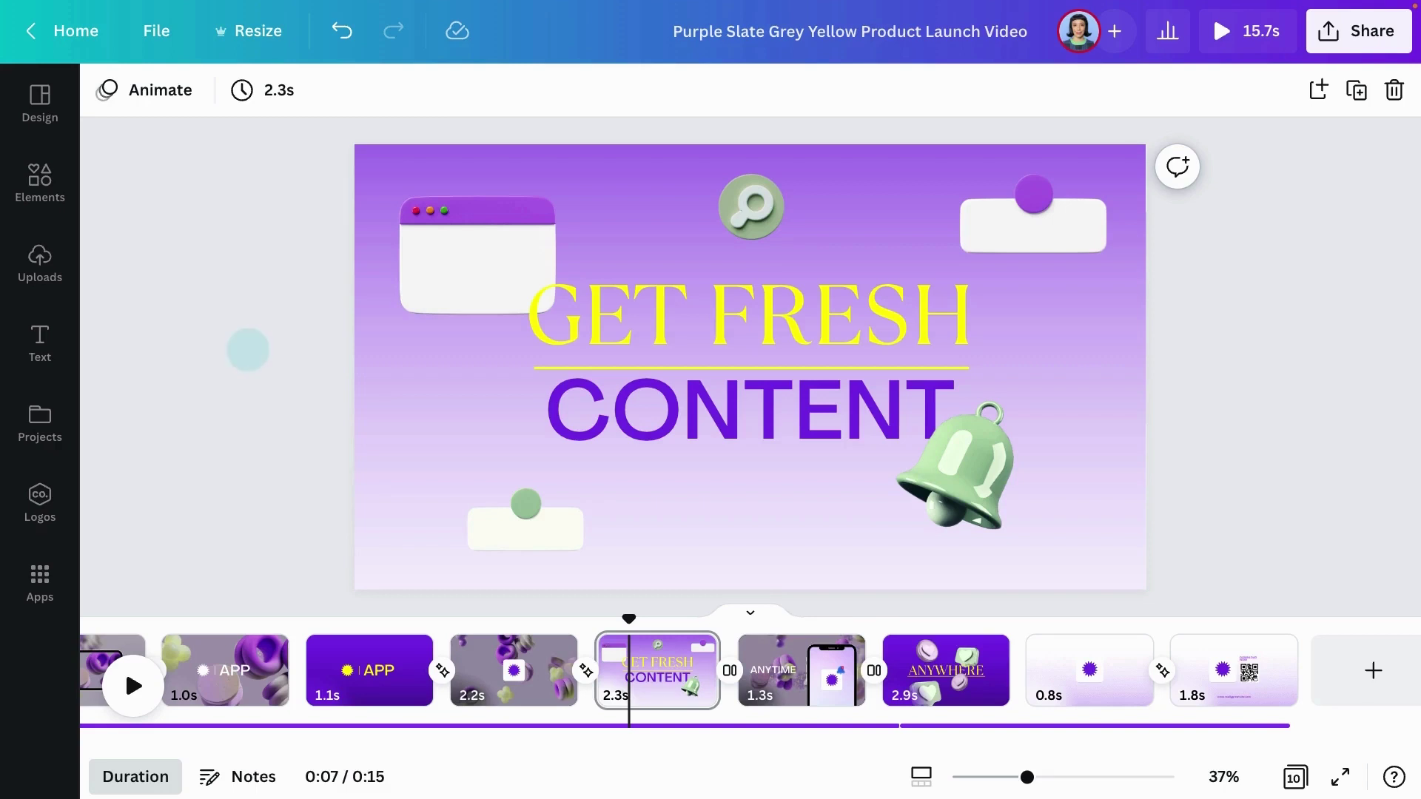
# Duplicate the GET FRESH CONTENT page, rearrange its card and browser graphics, and add Pop animation
pyautogui.click(697, 643)
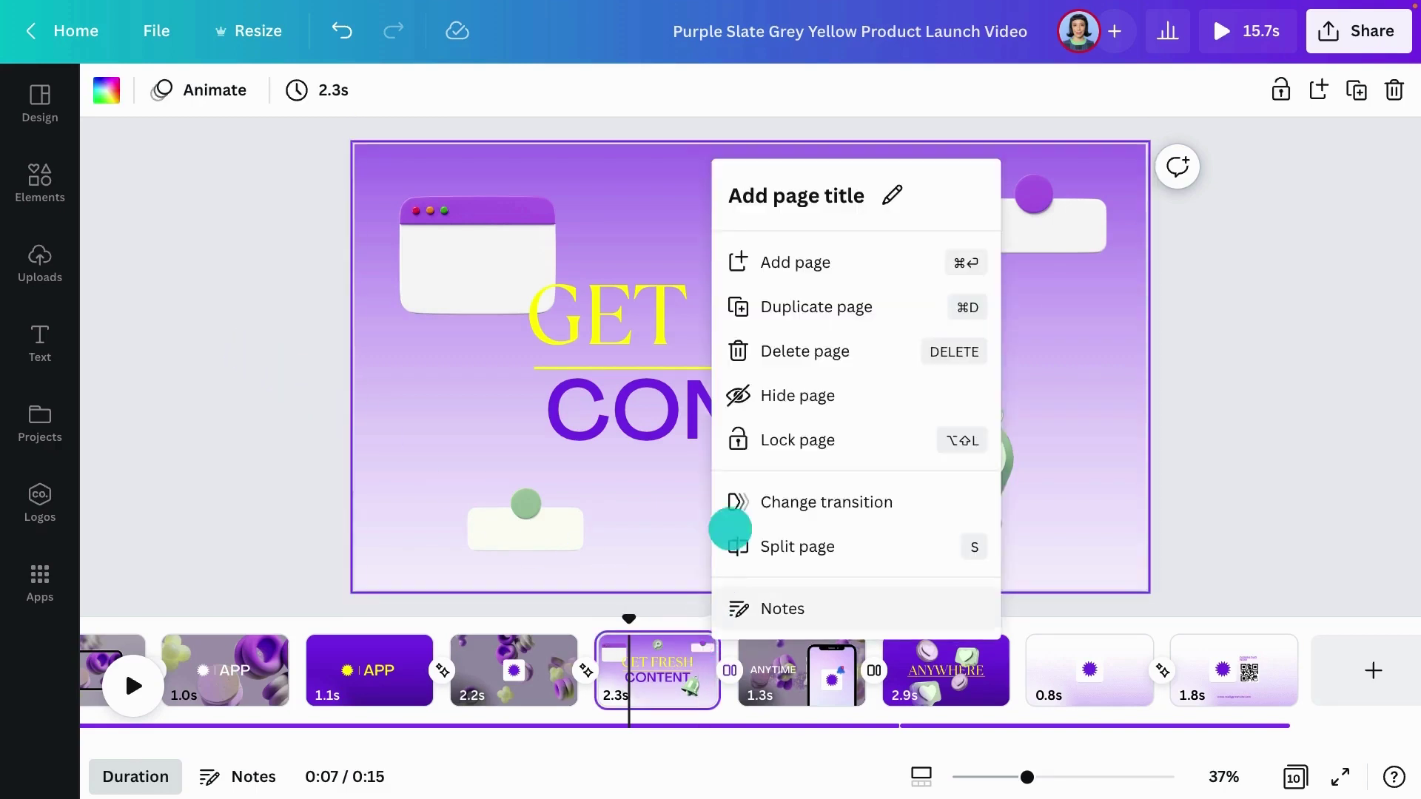
pyautogui.click(794, 291)
pyautogui.moveTo(524, 522); pyautogui.dragTo(1099, 536)
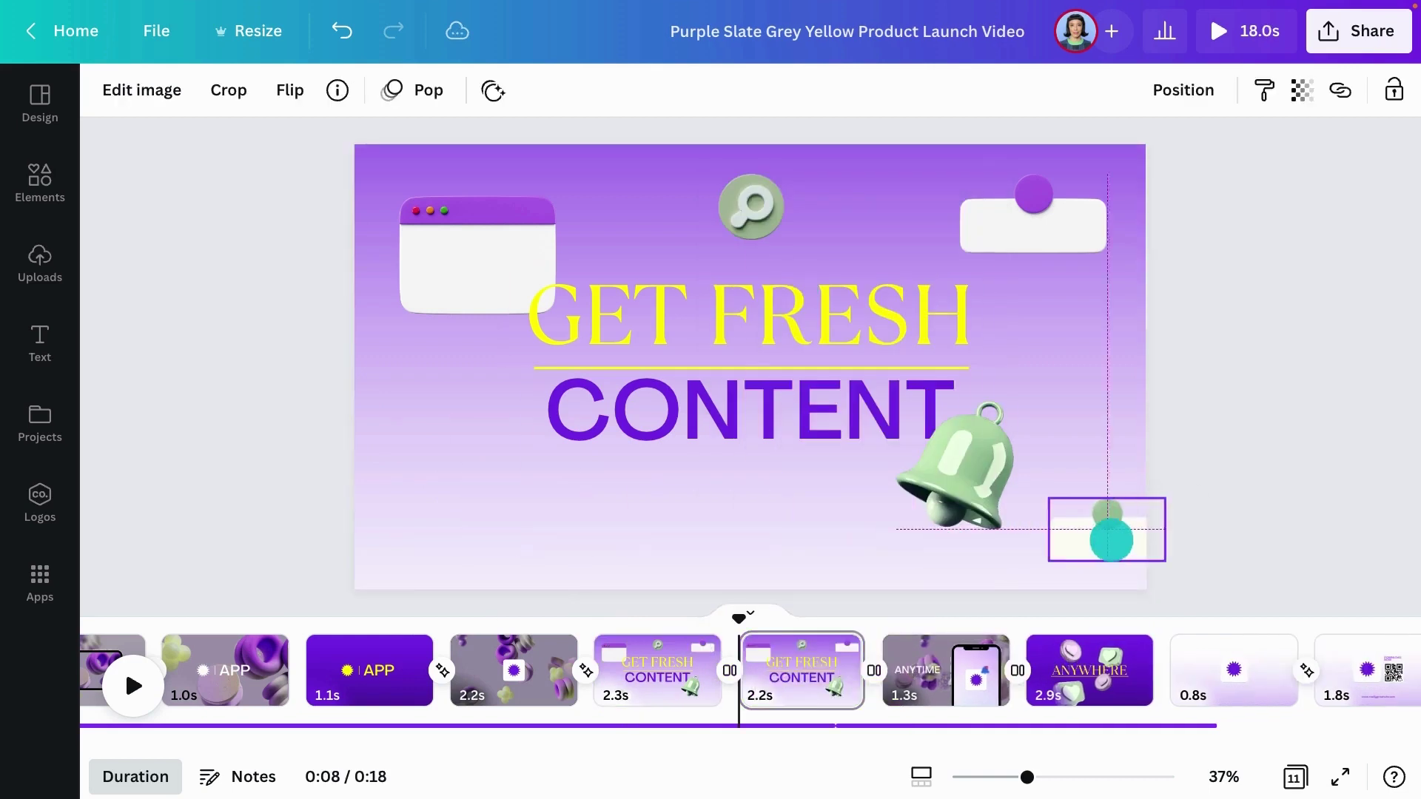
pyautogui.moveTo(478, 233); pyautogui.dragTo(500, 477)
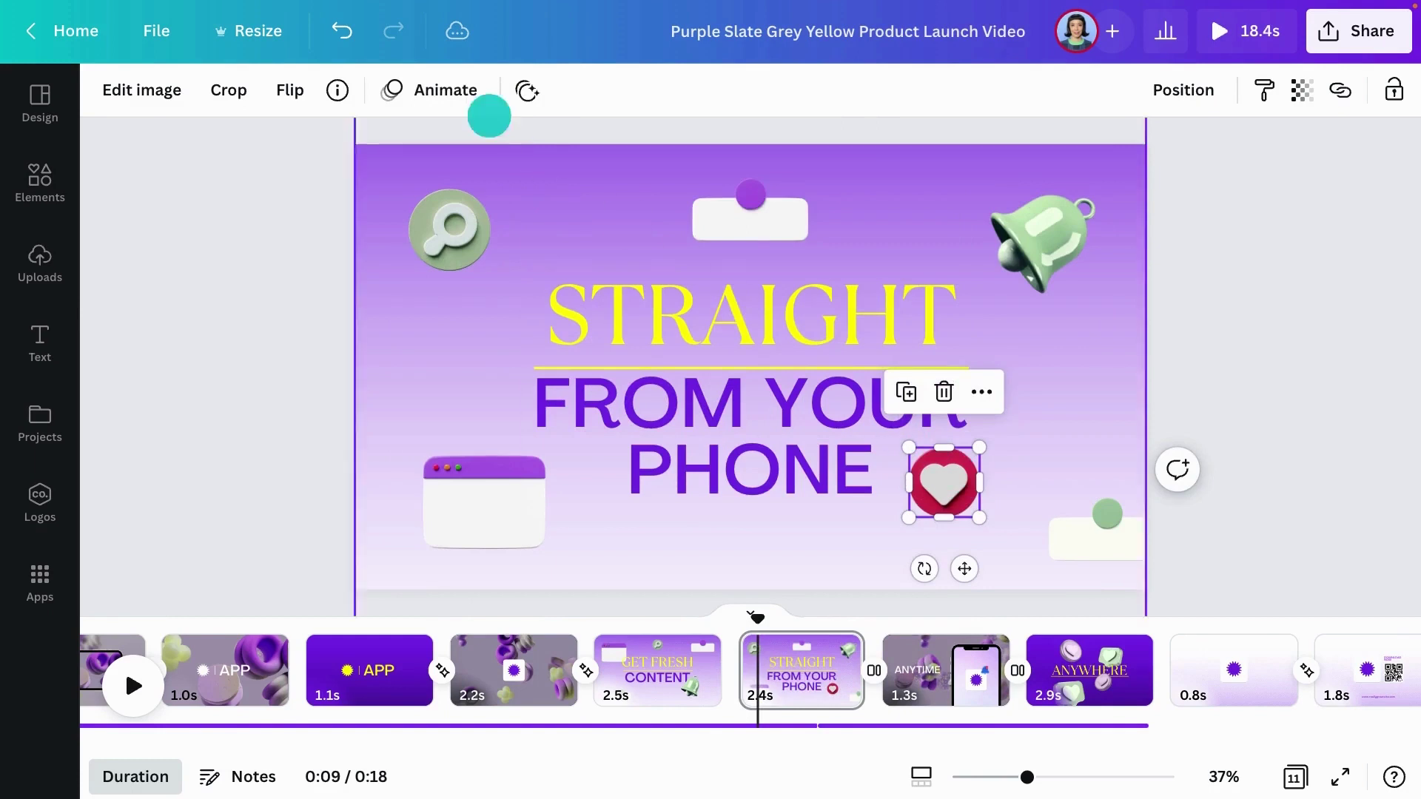
pyautogui.click(446, 90)
pyautogui.click(161, 375)
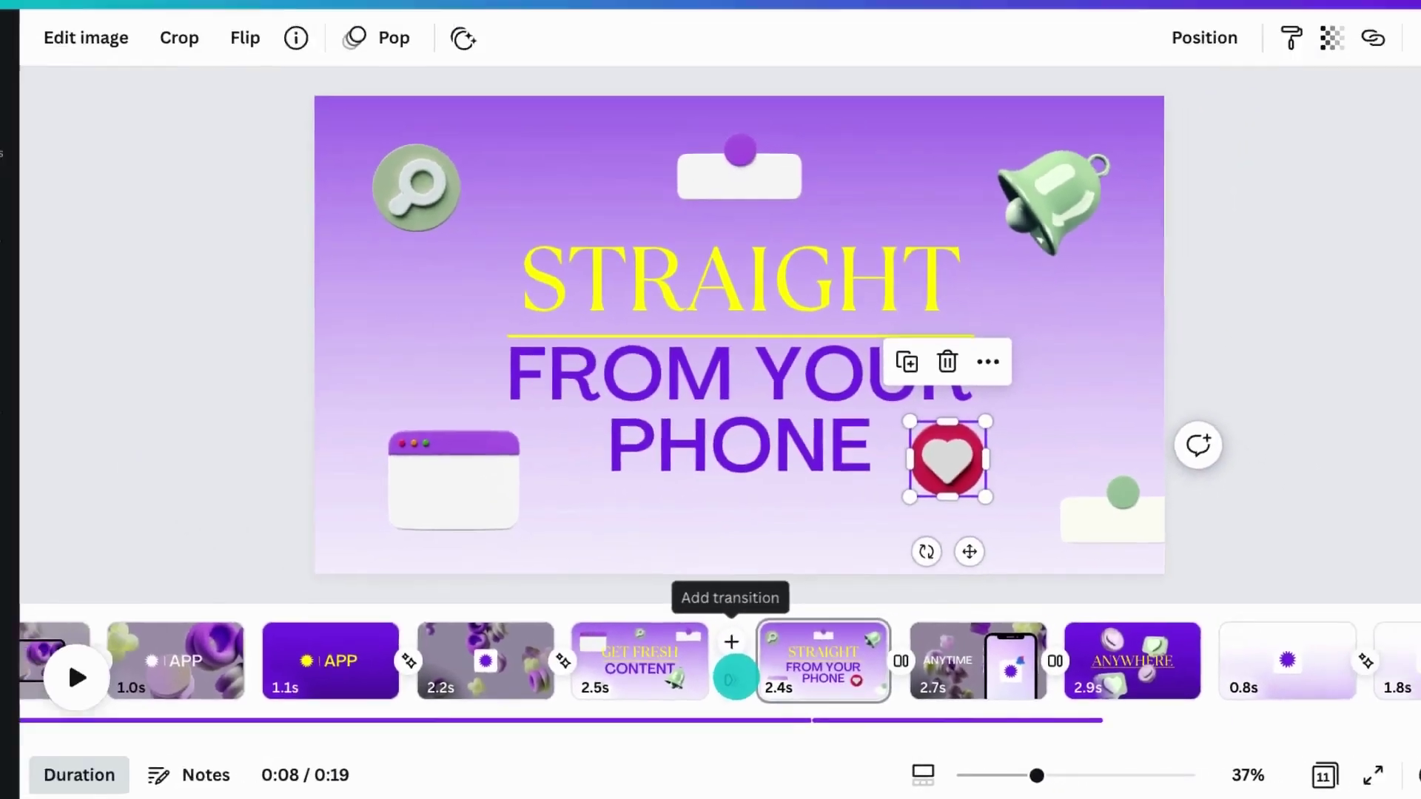
# Set a Match & Move transition between the two pages and preview the video full screen
pyautogui.click(735, 677)
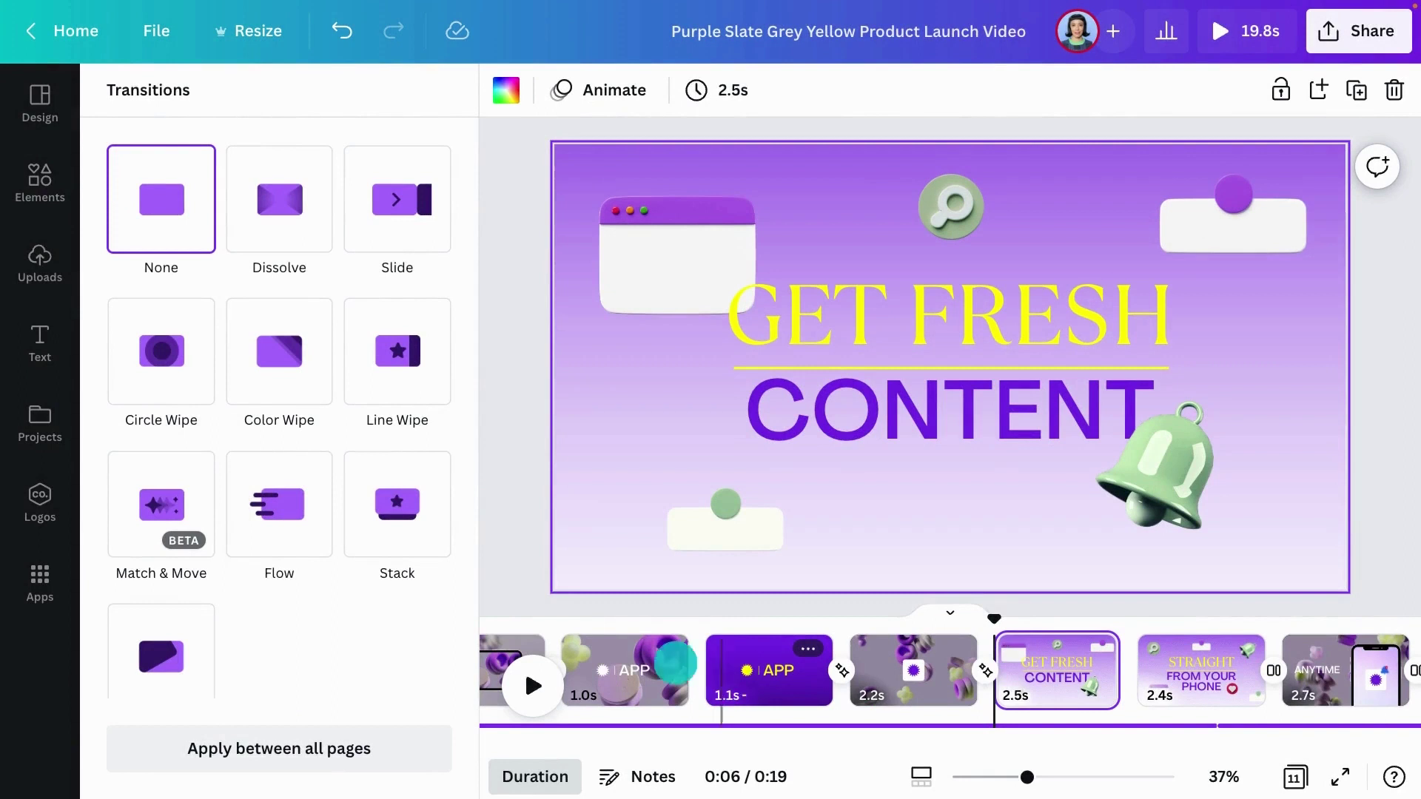
pyautogui.click(165, 512)
pyautogui.click(495, 537)
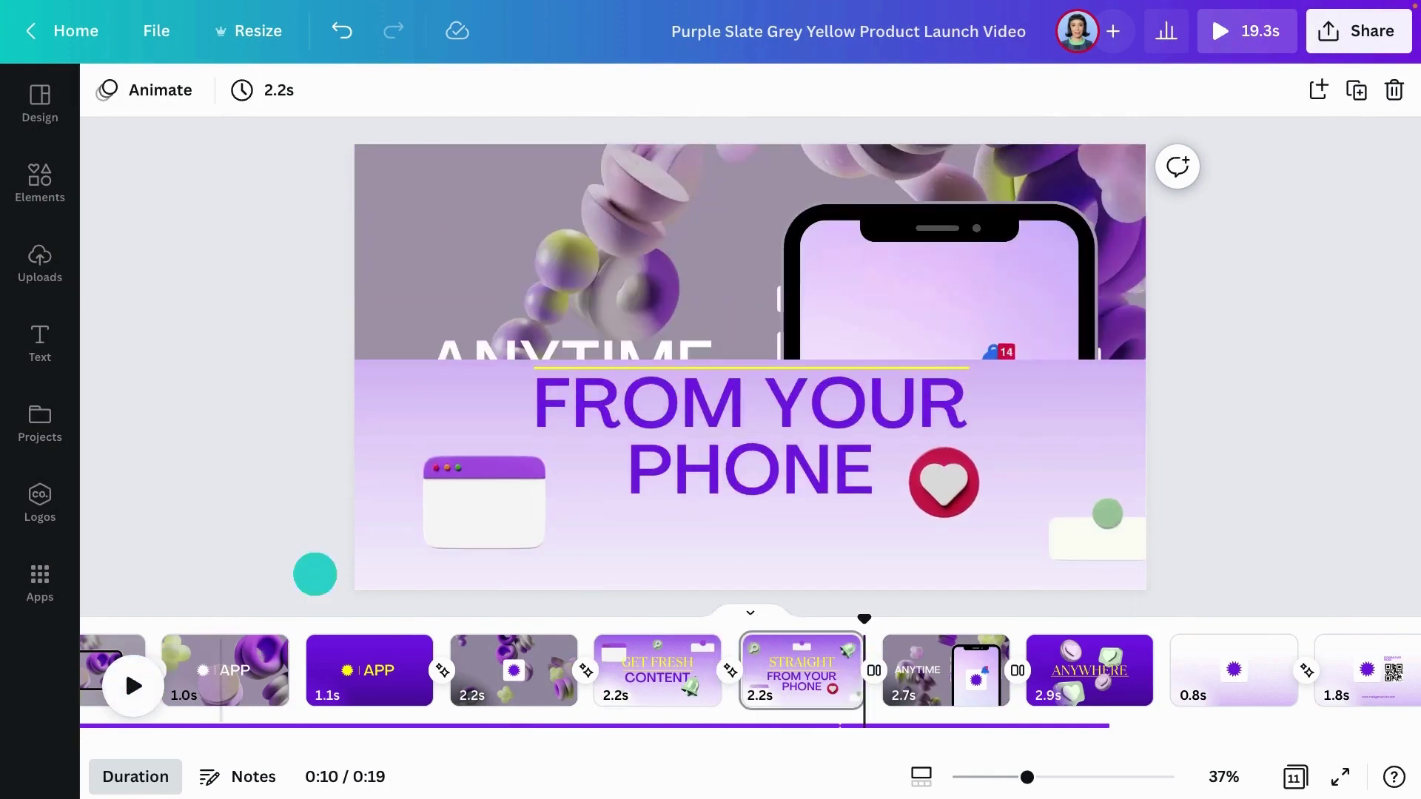
pyautogui.click(1221, 30)
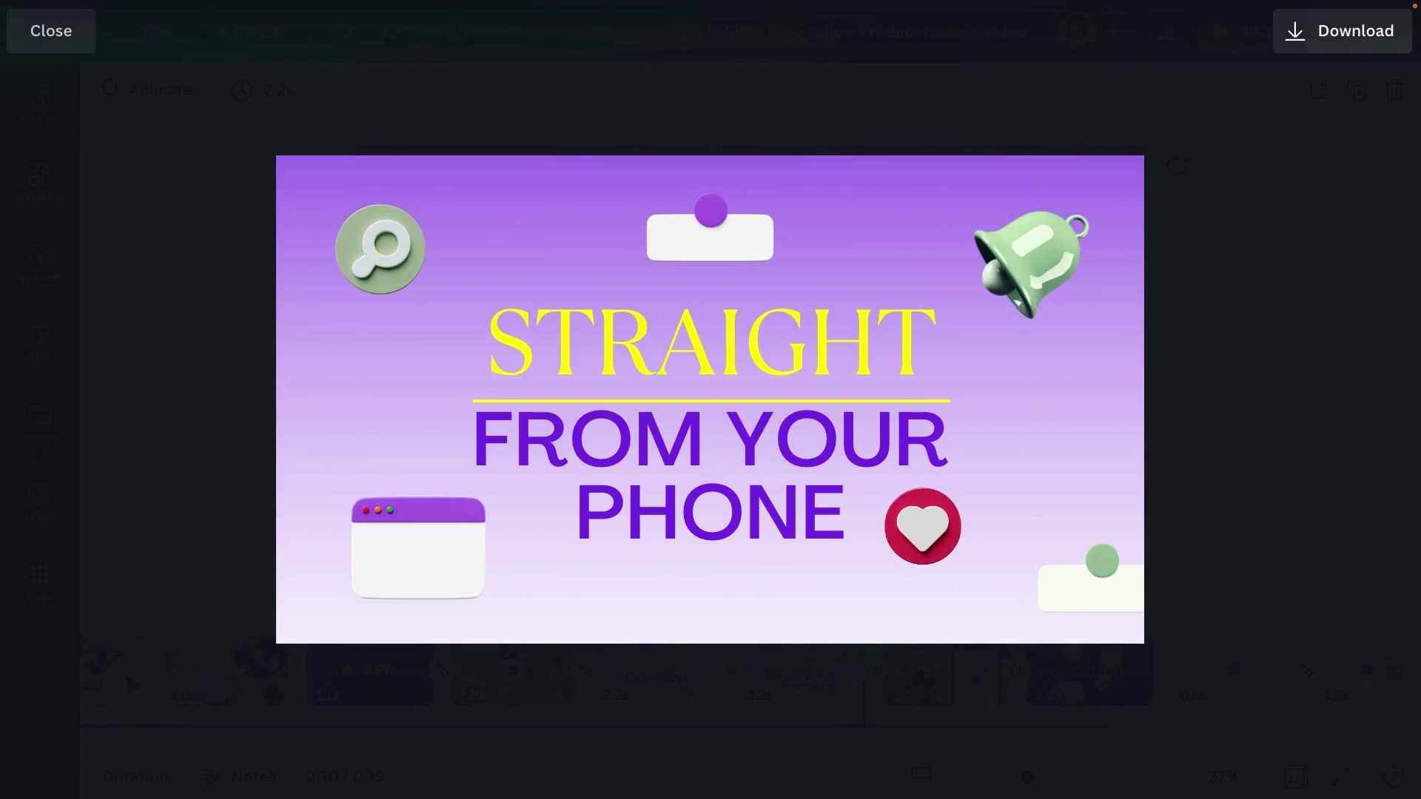
pyautogui.press('Escape')
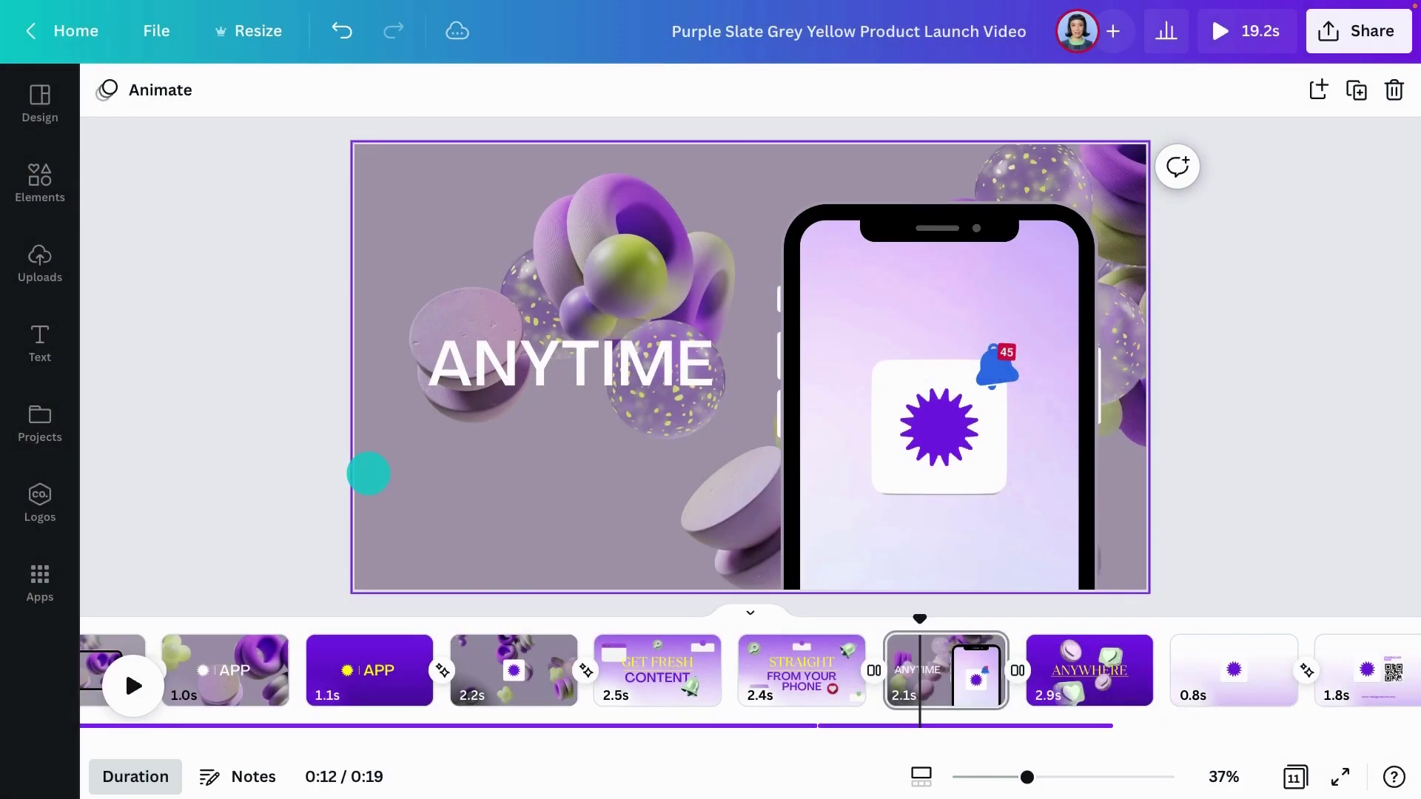
# Set the ANYTIME background video's playback speed to 1.5×
pyautogui.press('Tab')
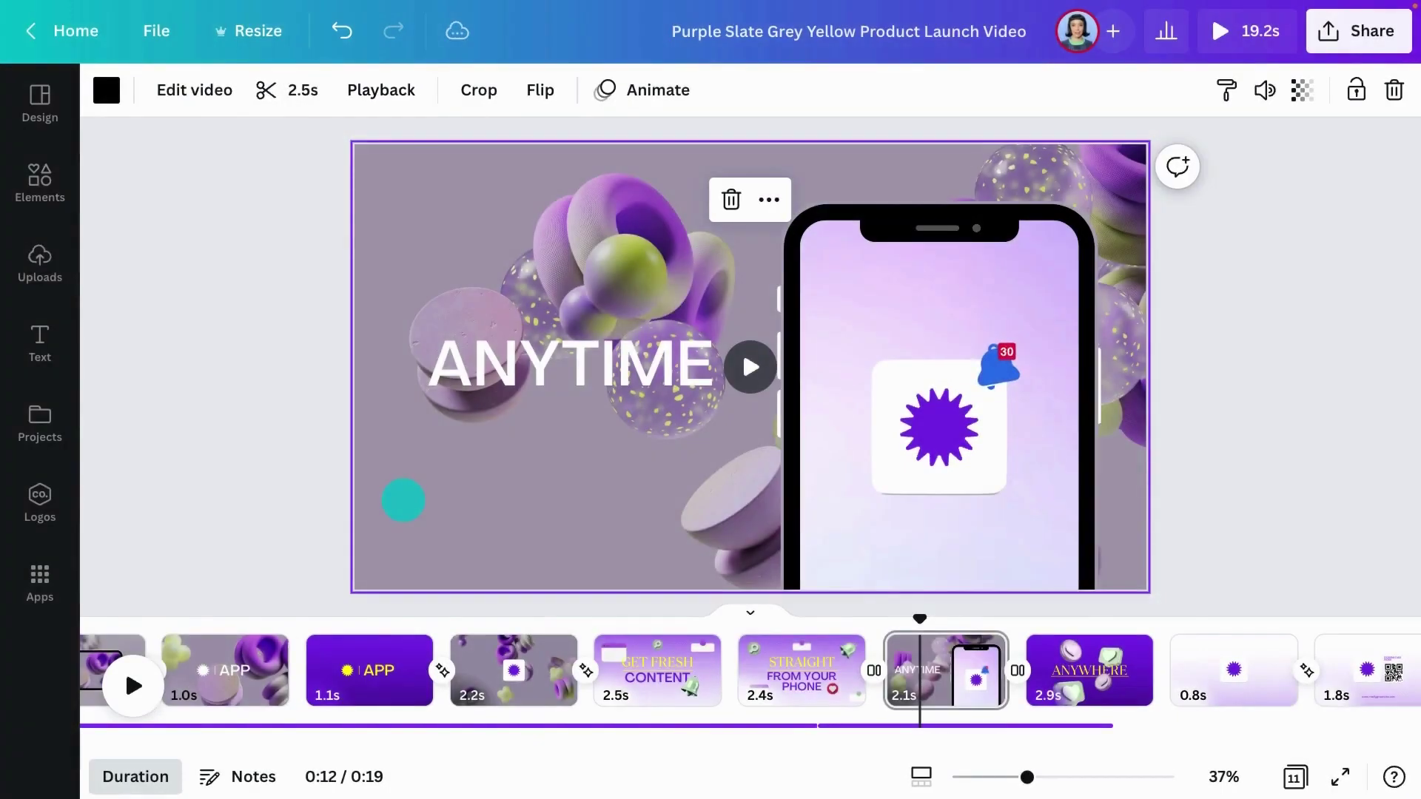
pyautogui.click(377, 89)
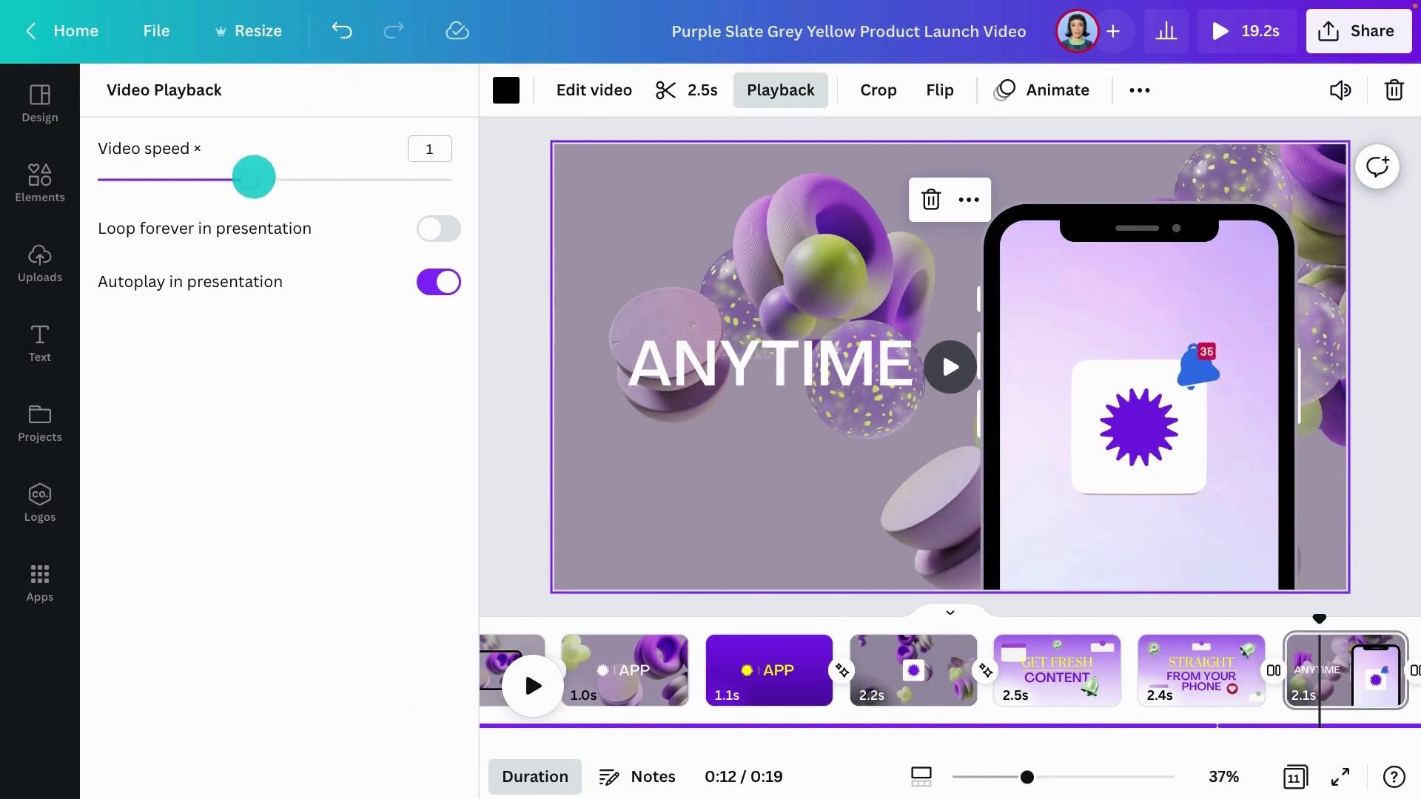
pyautogui.moveTo(253, 179); pyautogui.dragTo(346, 179)
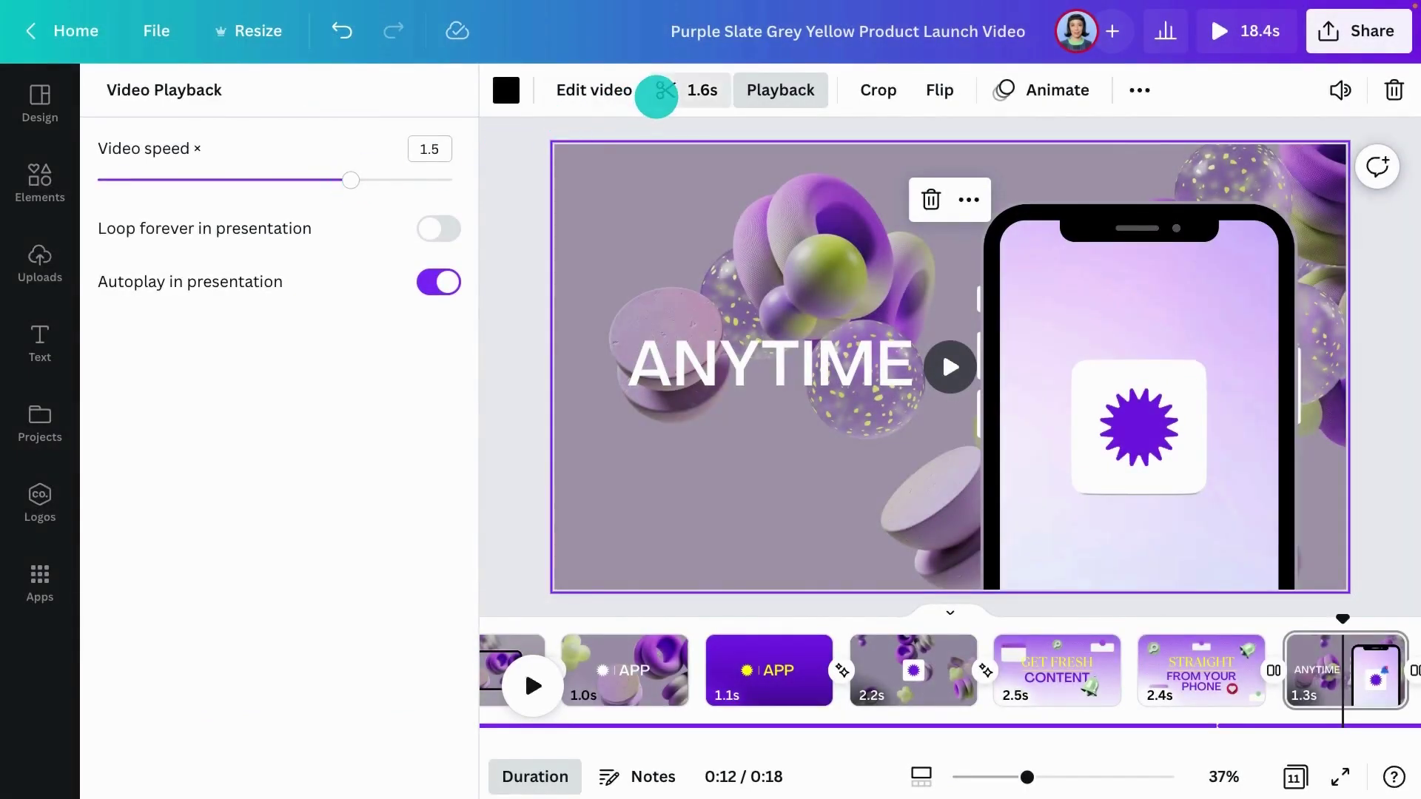
# Trim the ANYTIME background clip to 3.1 seconds and confirm the trim
pyautogui.click(664, 90)
pyautogui.moveTo(1174, 89); pyautogui.dragTo(929, 93)
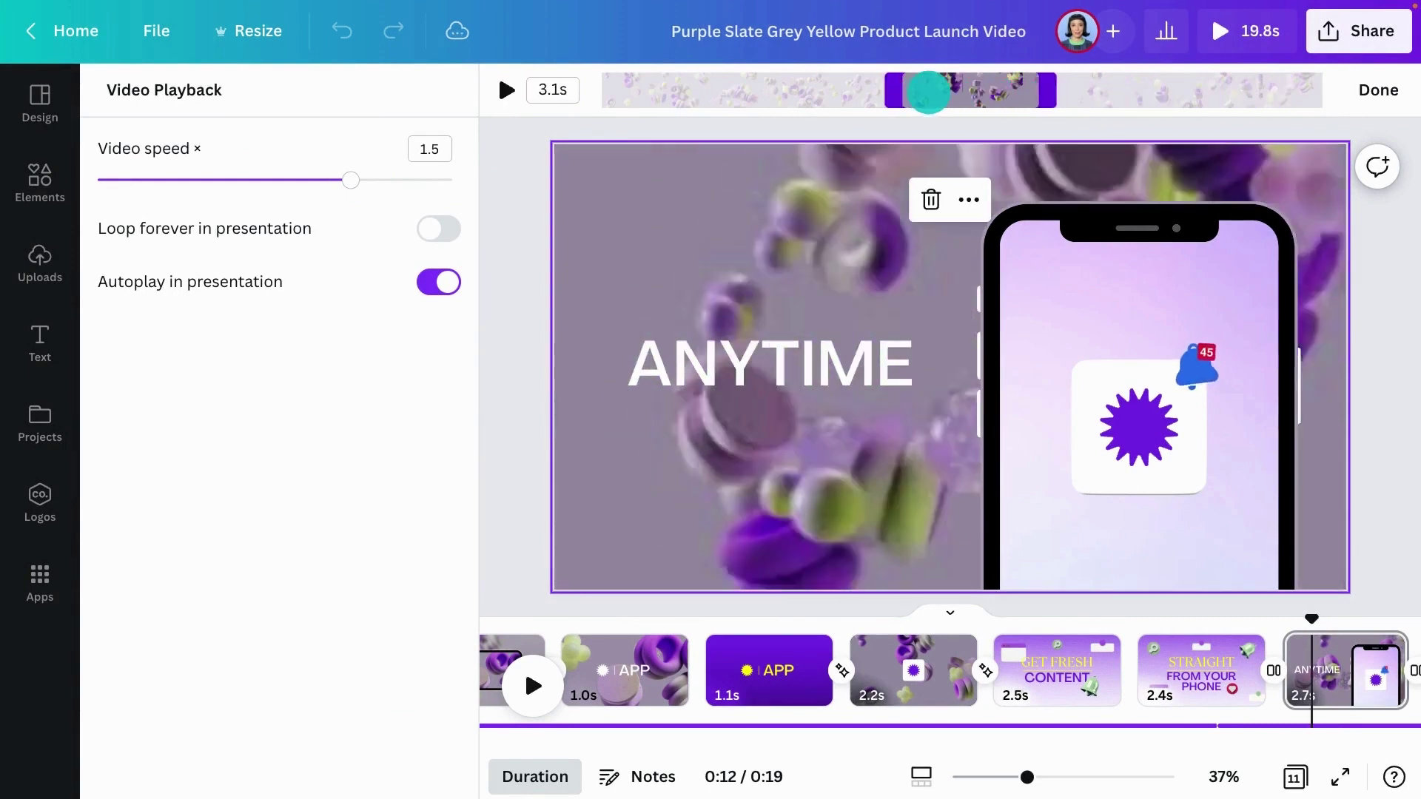
pyautogui.click(1374, 90)
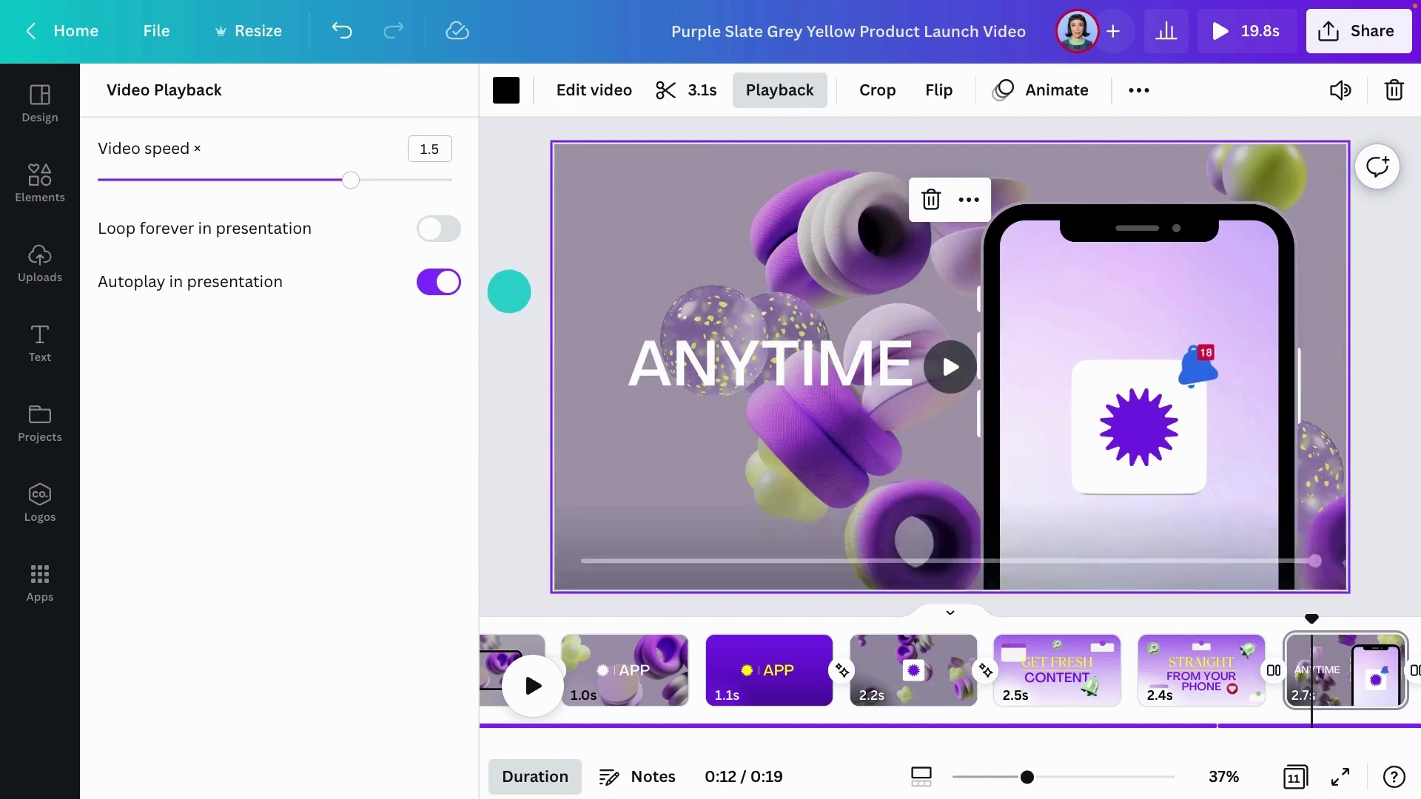
pyautogui.press('Escape')
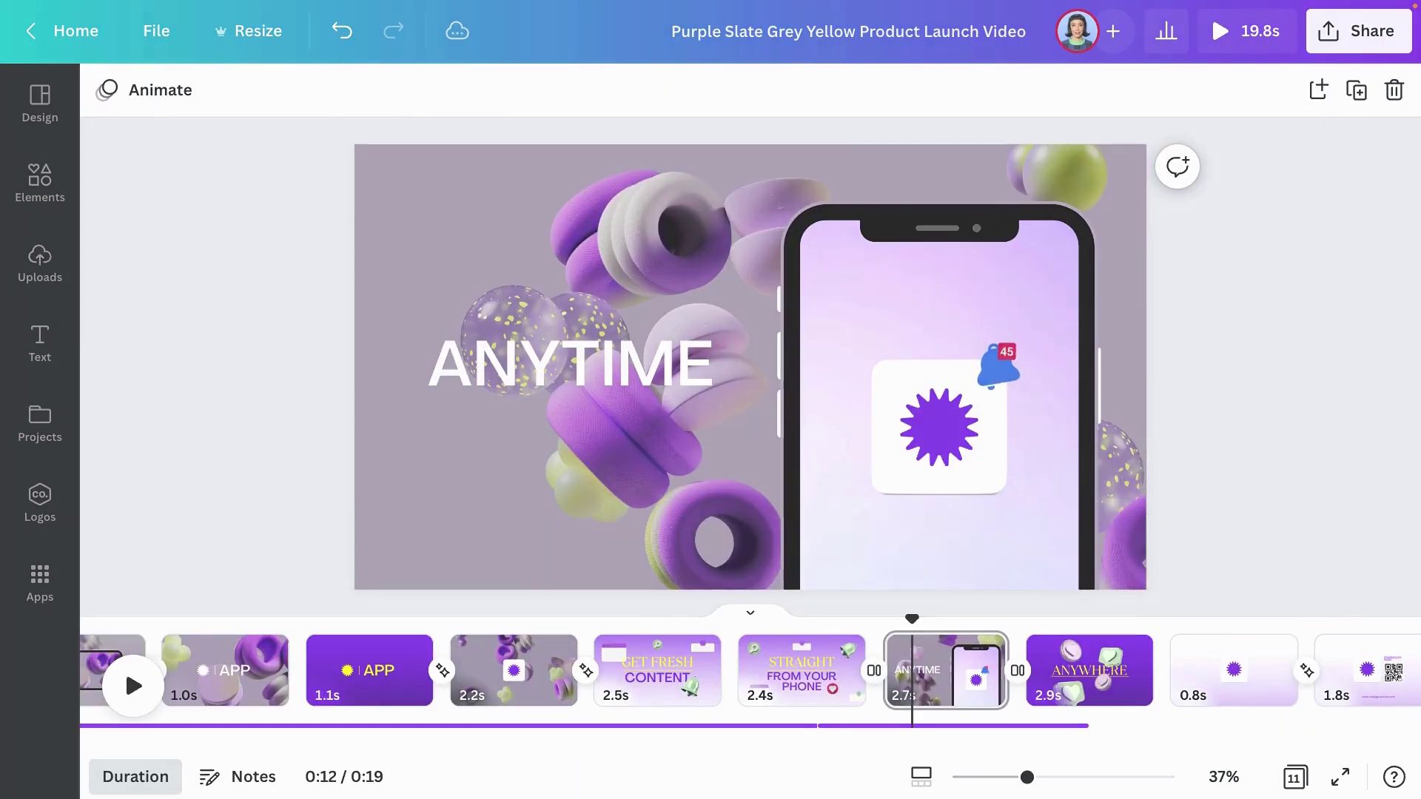